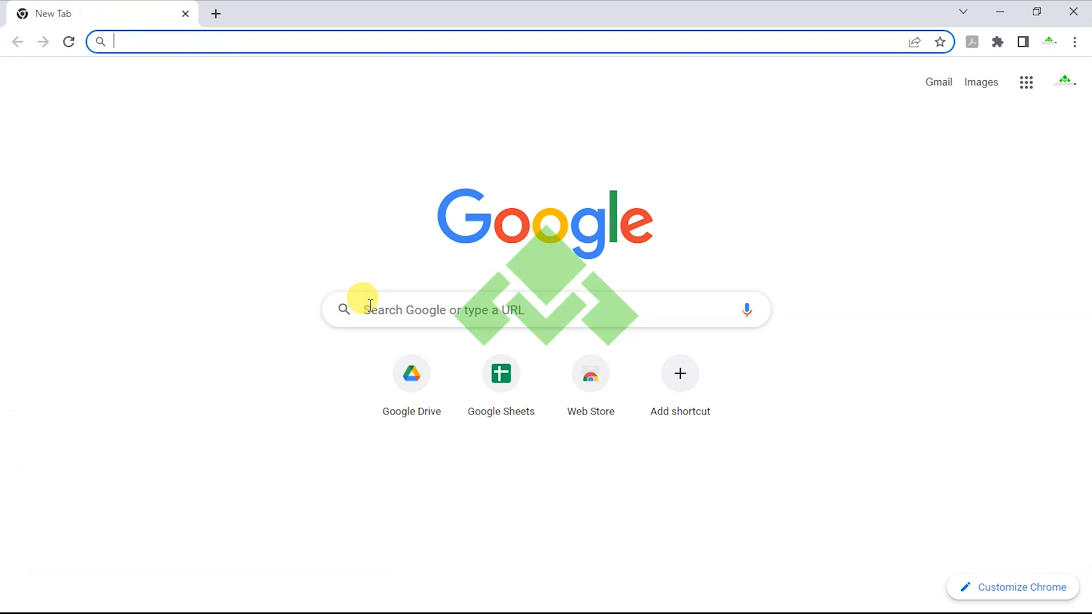
# Search Chrome for localwp, open localwp.com and bring up the free Download Local form.
pyautogui.write('loc')
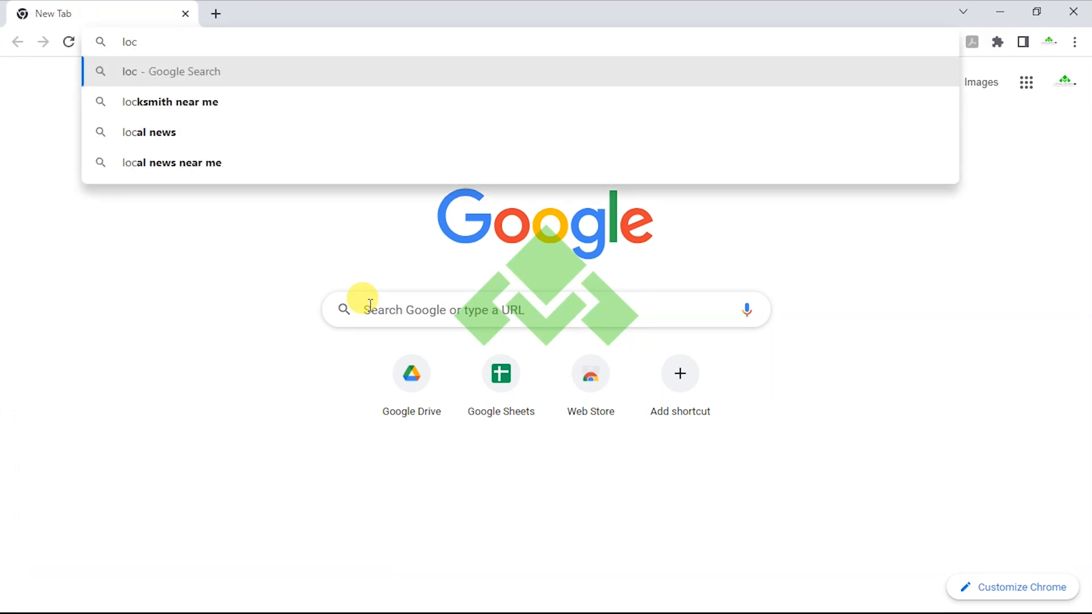
pyautogui.write('alwp')
pyautogui.press('Return')
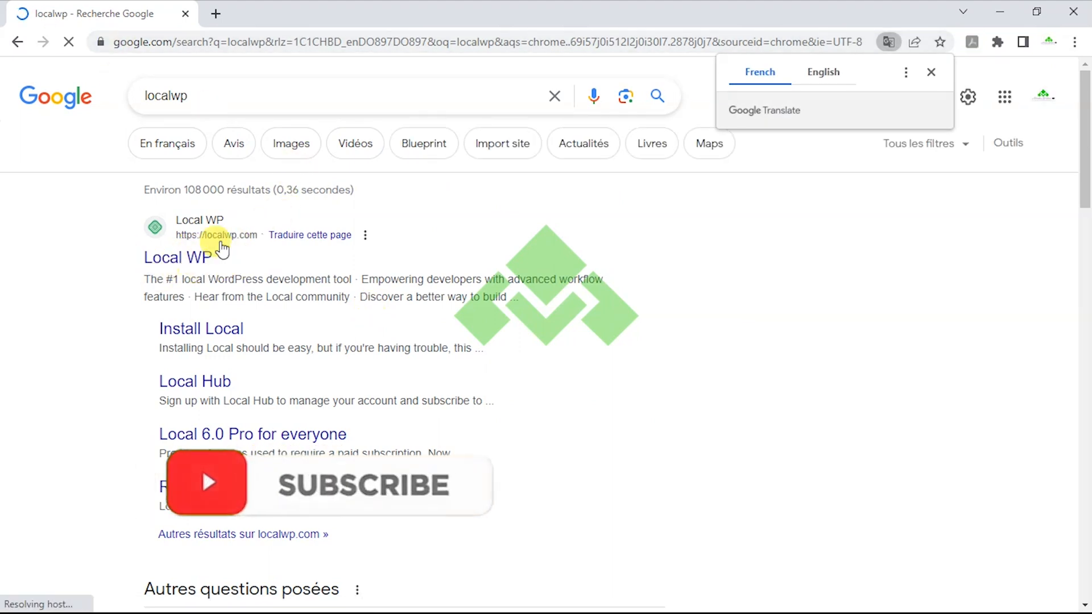
pyautogui.click(192, 257)
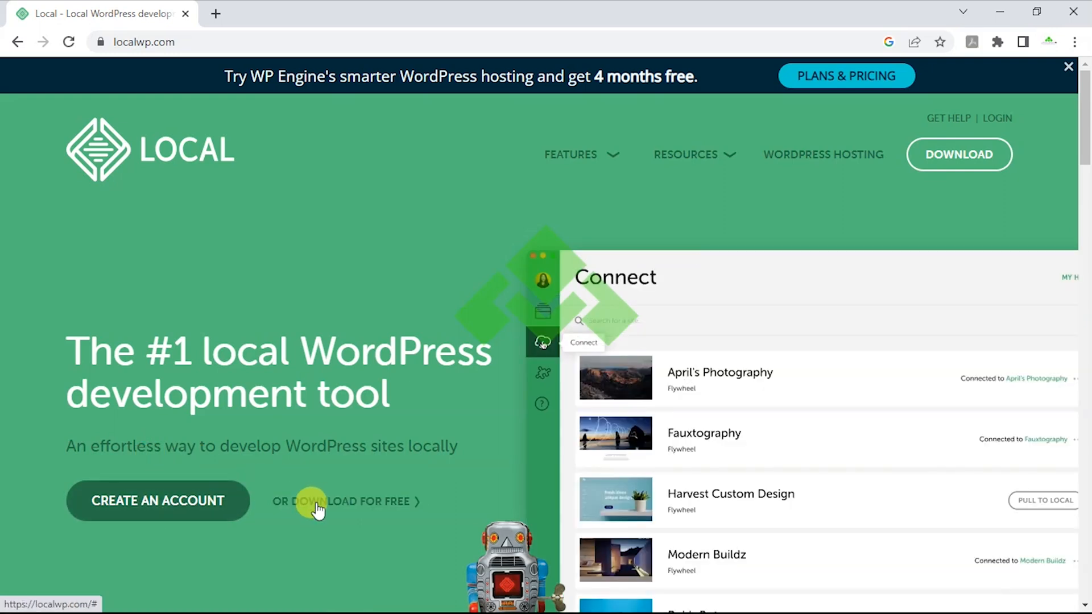
pyautogui.click(368, 500)
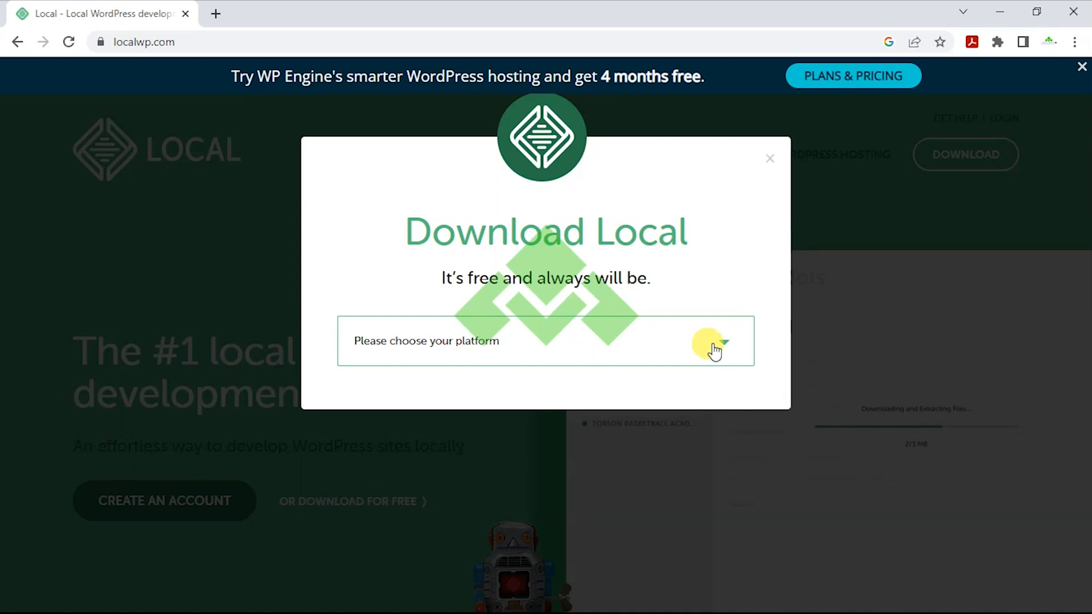
# Choose Windows as the download platform in the Download Local form.
pyautogui.click(515, 341)
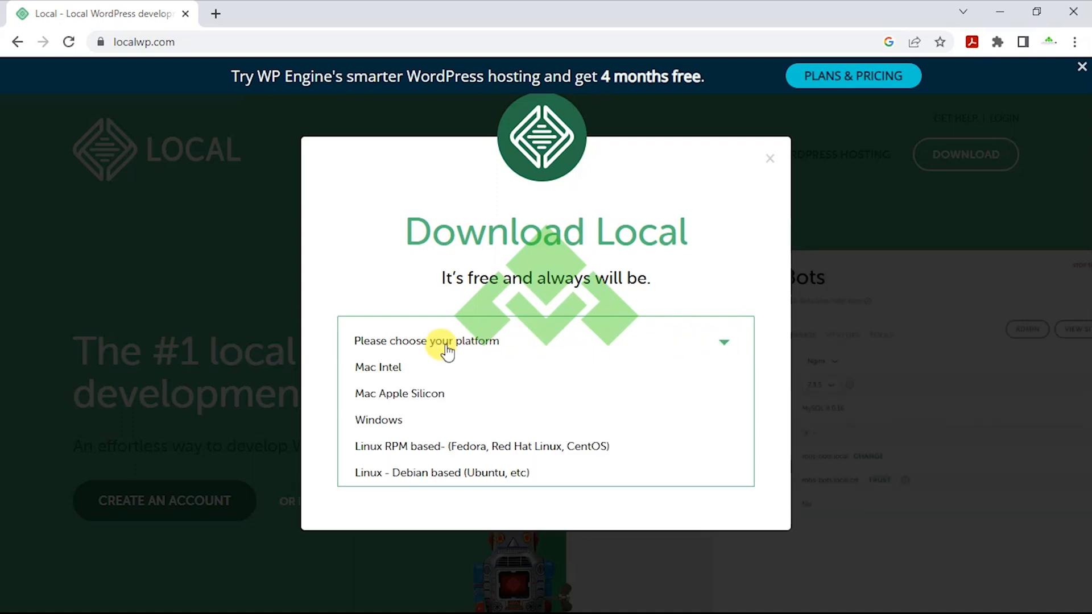
pyautogui.click(388, 426)
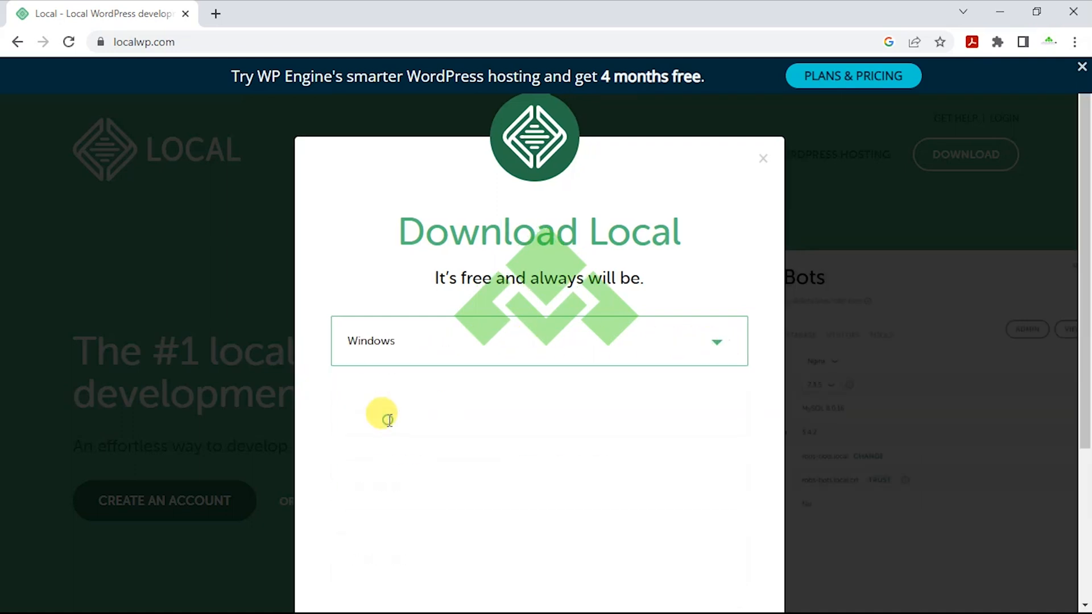
pyautogui.scroll(-4, 483, 387)
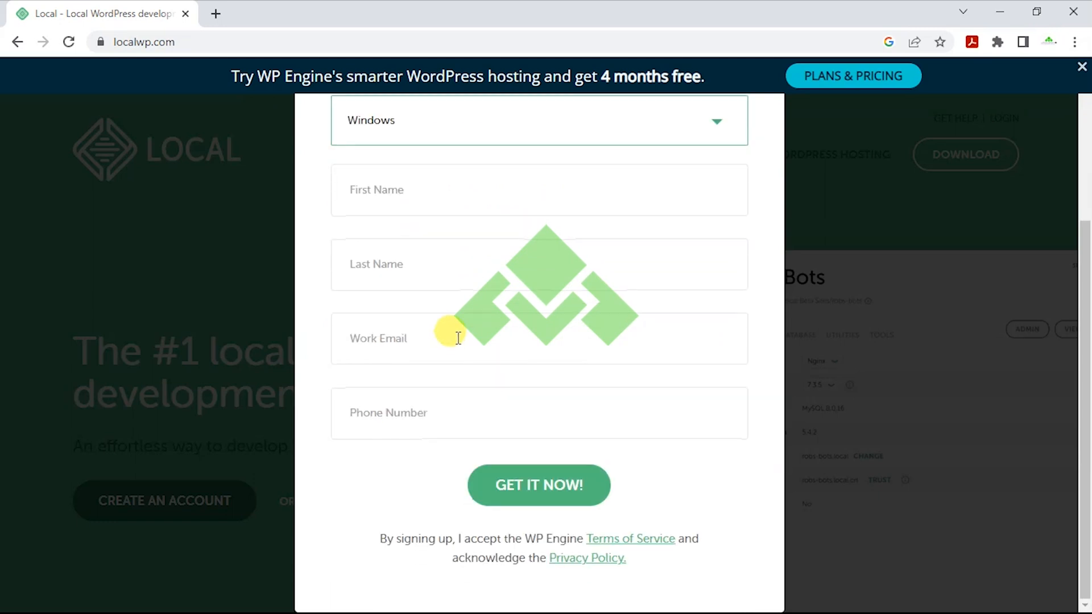
pyautogui.scroll(4, 449, 336)
pyautogui.scroll(-3, 452, 341)
# Fill in the first name field and submit the form to get local-7.0.2-windows.exe.
pyautogui.click(436, 248)
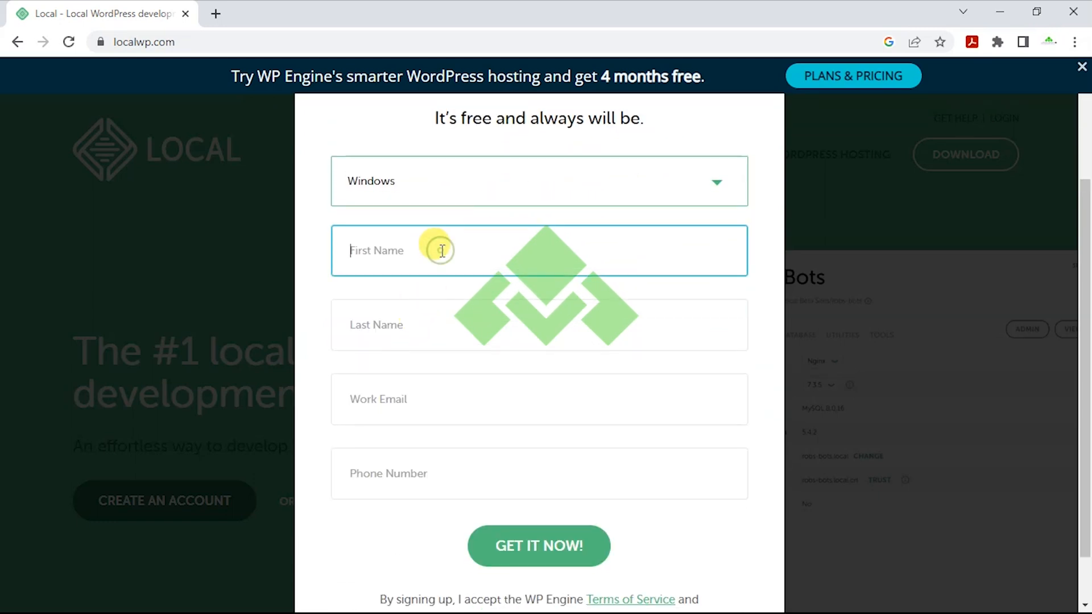
pyautogui.write('Annou')
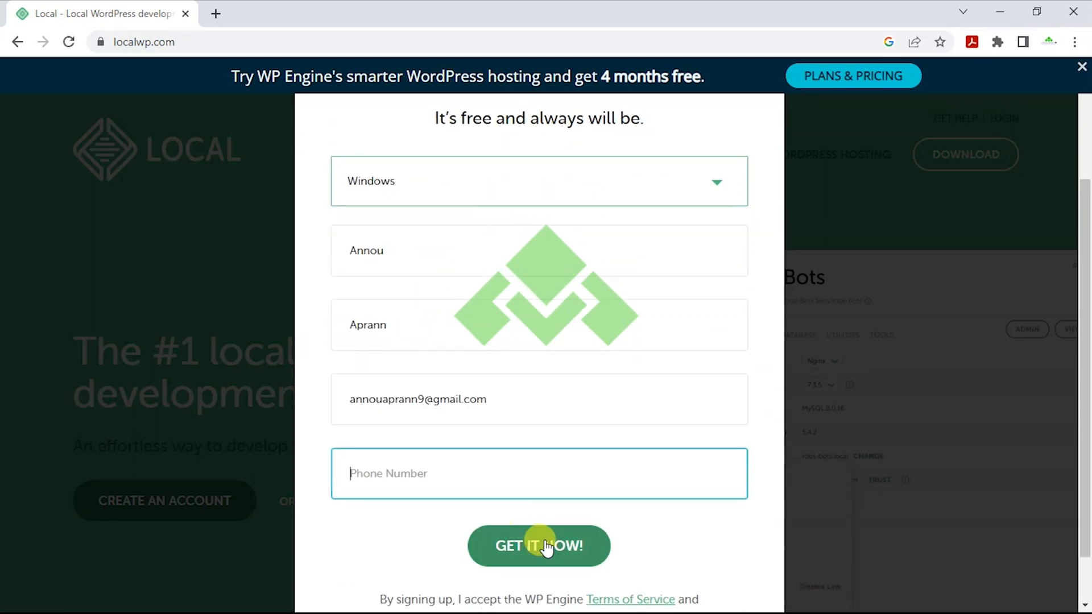
pyautogui.click(545, 547)
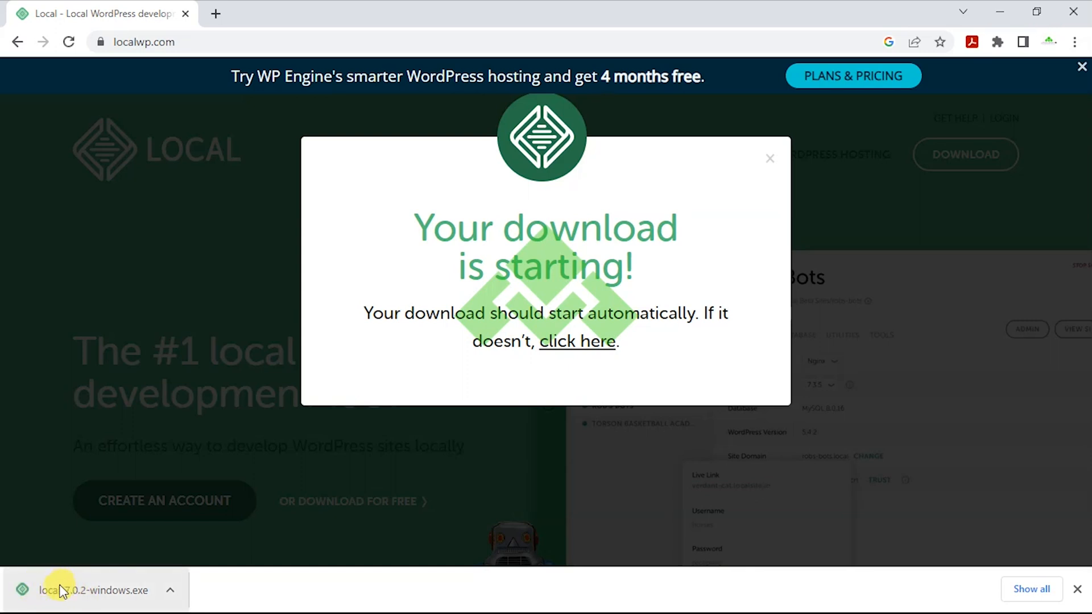
# Run the downloaded local-7.0.2-windows.exe installer and choose to install only for the current user.
pyautogui.click(80, 591)
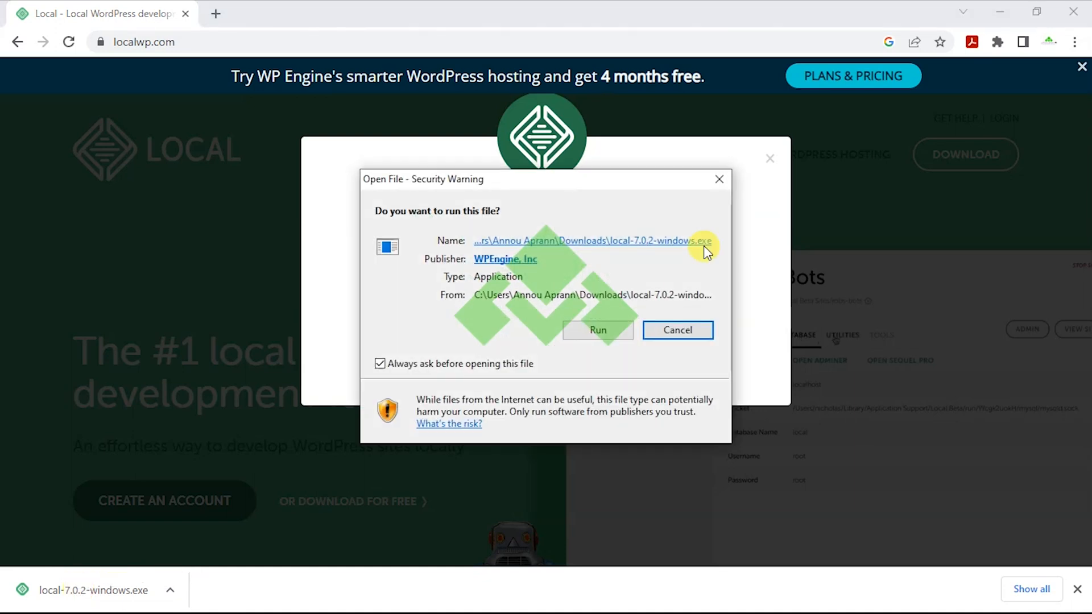
pyautogui.click(581, 329)
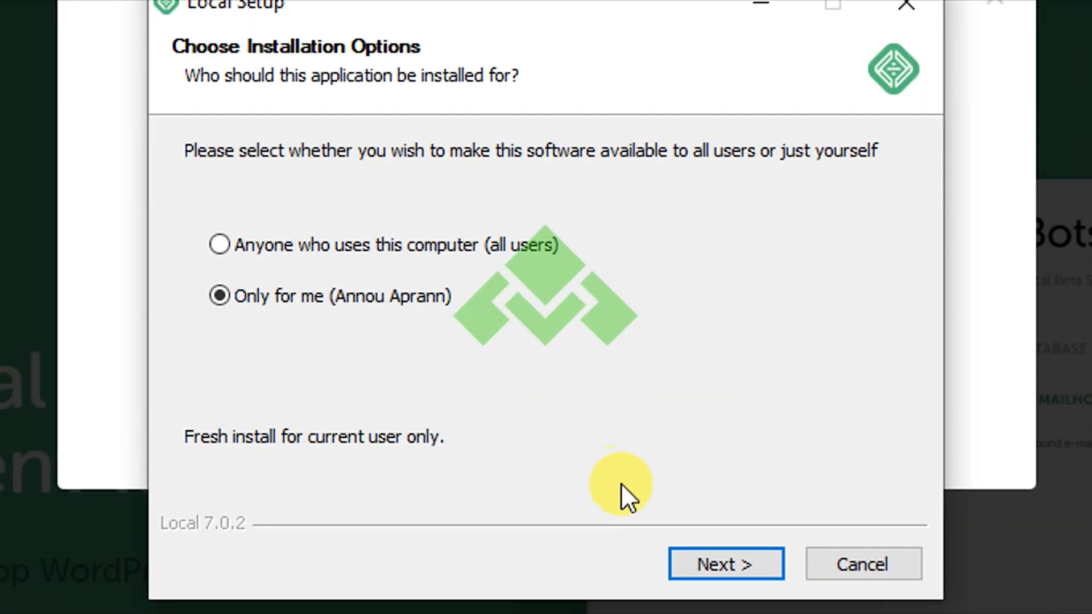
pyautogui.click(691, 563)
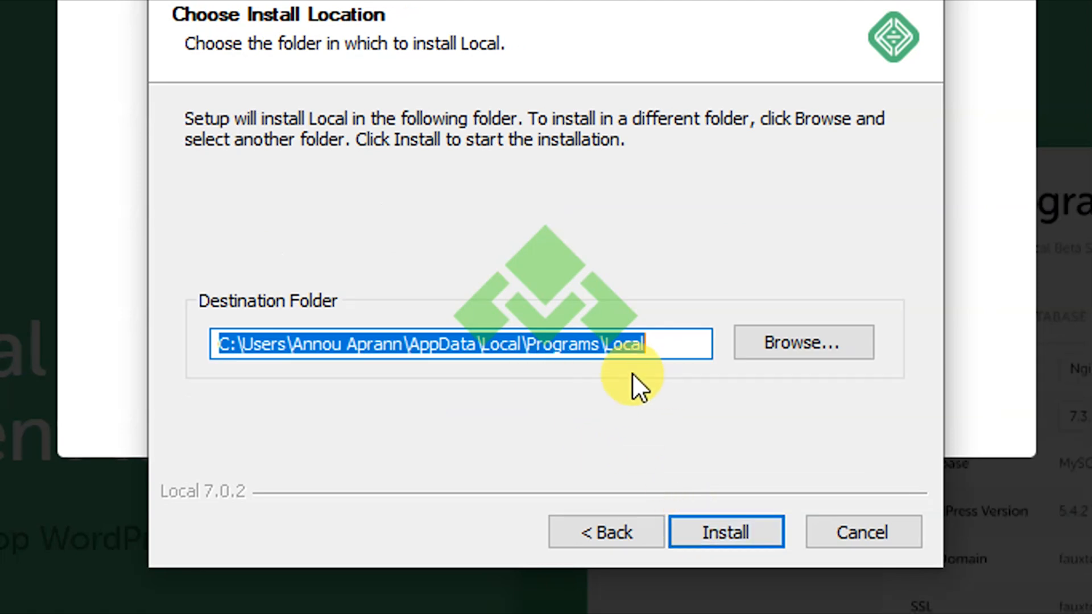
# Install Local 7.0.2 into the default folder and launch it when setup finishes.
pyautogui.click(729, 520)
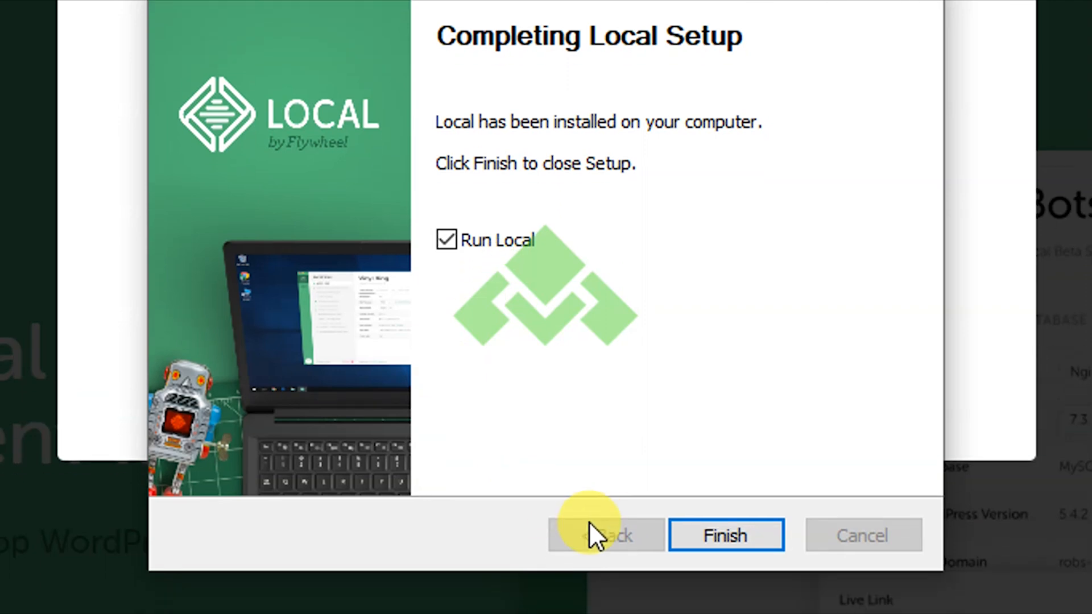
pyautogui.click(636, 444)
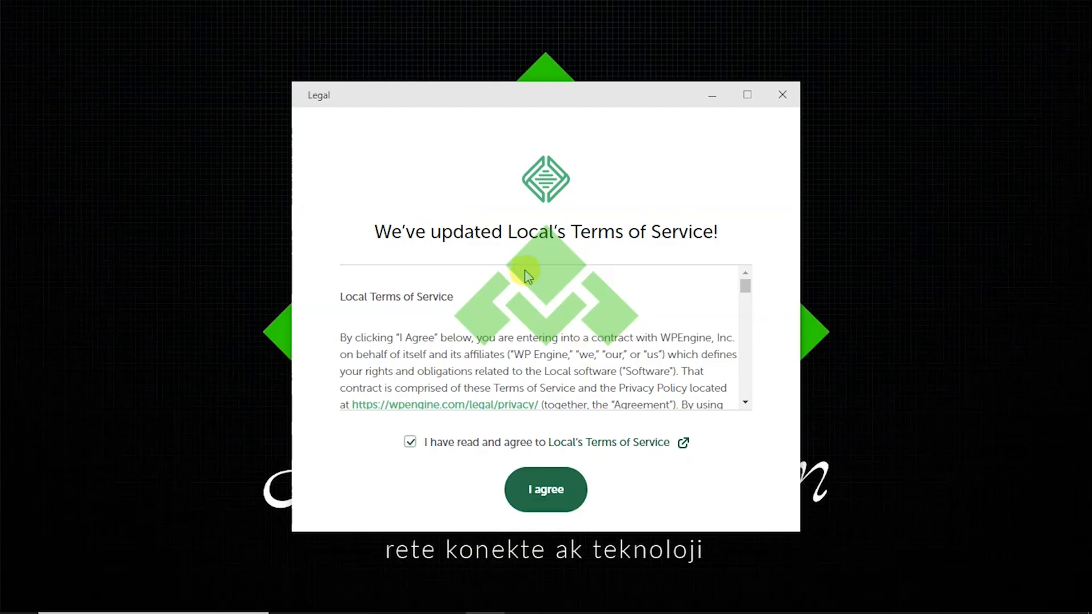
# Tick agreement to Local's updated Terms of Service and accept them.
pyautogui.scroll(-15, 528, 277)
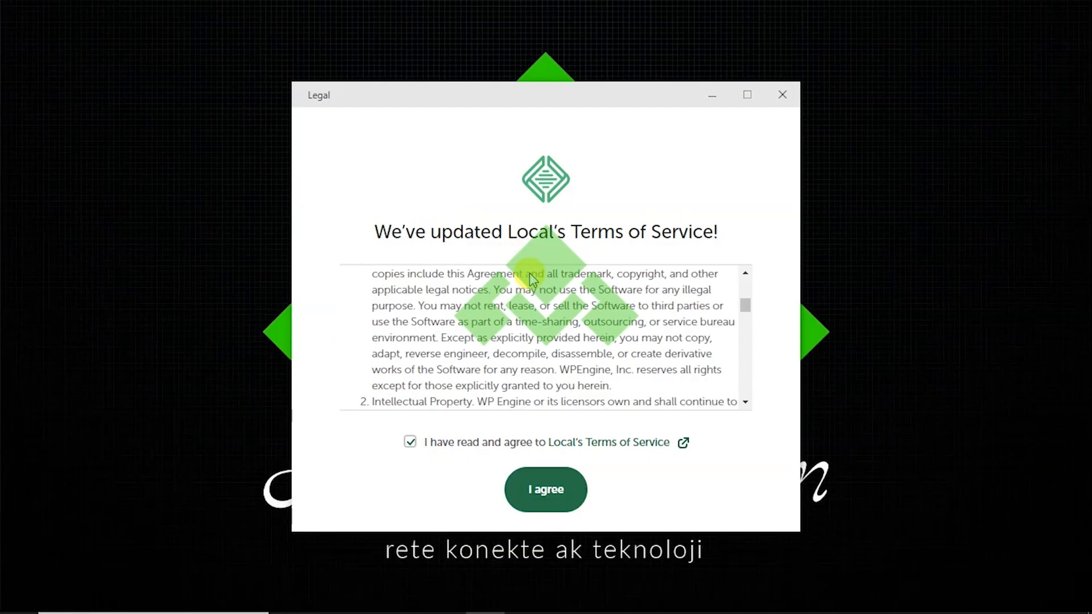
pyautogui.click(546, 489)
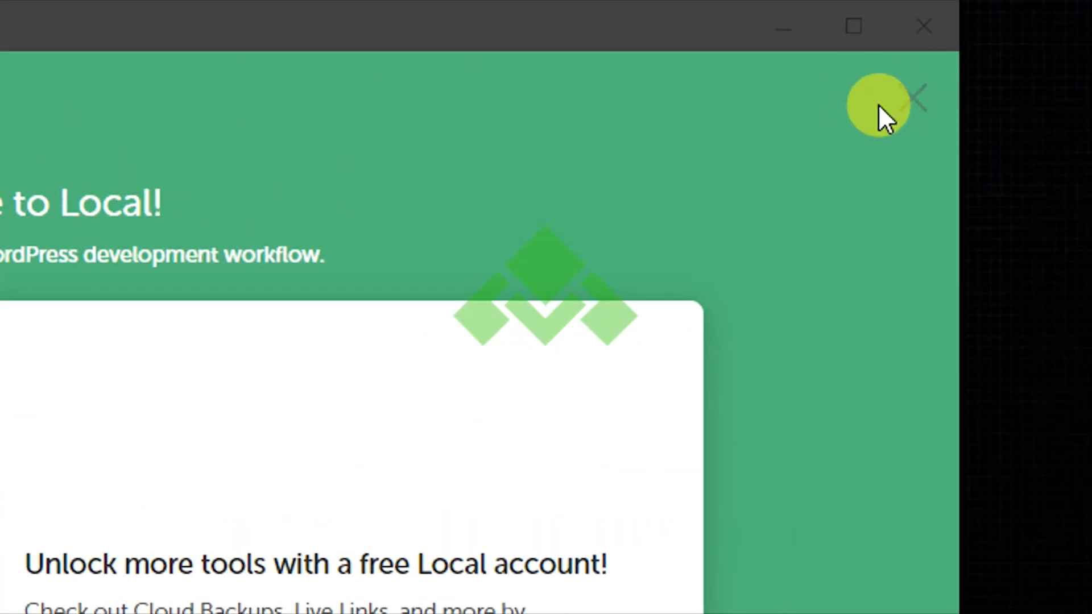
# Close the welcome screen and decline both error reports and usage reporting.
pyautogui.click(913, 106)
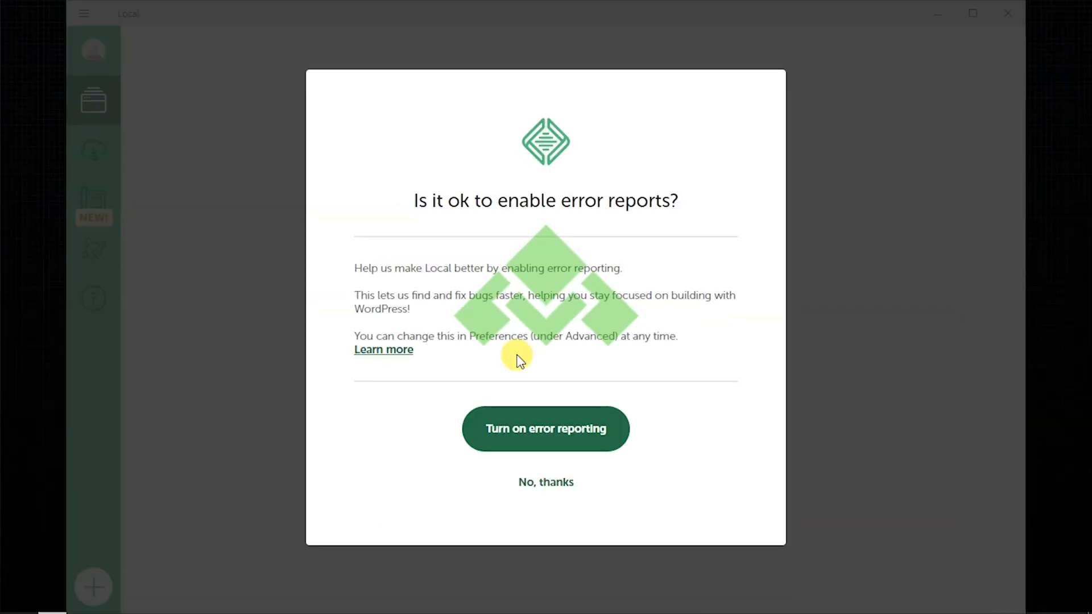
pyautogui.click(559, 484)
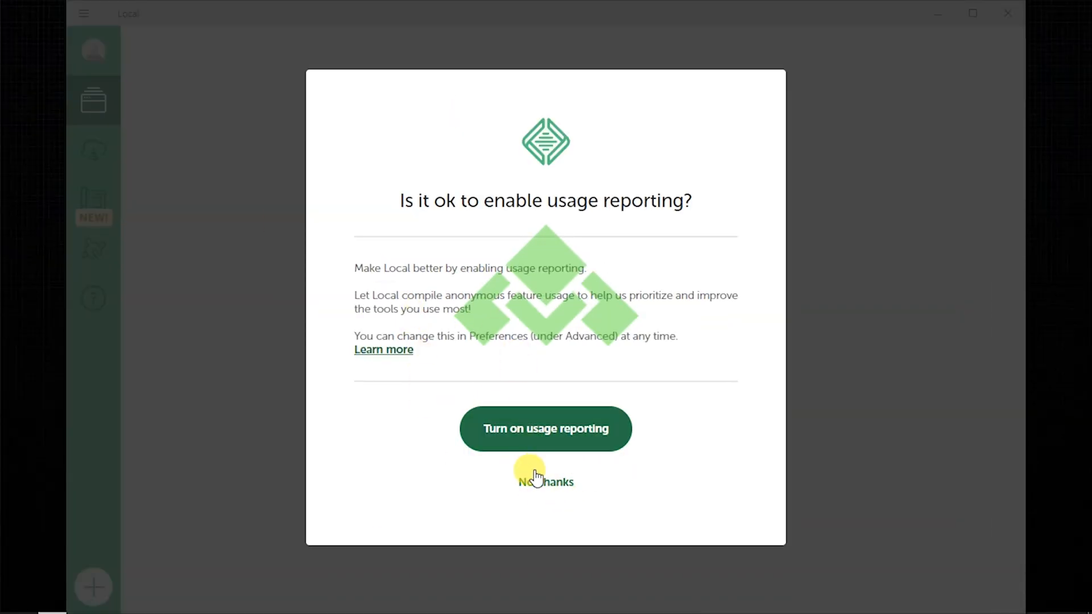
pyautogui.click(546, 483)
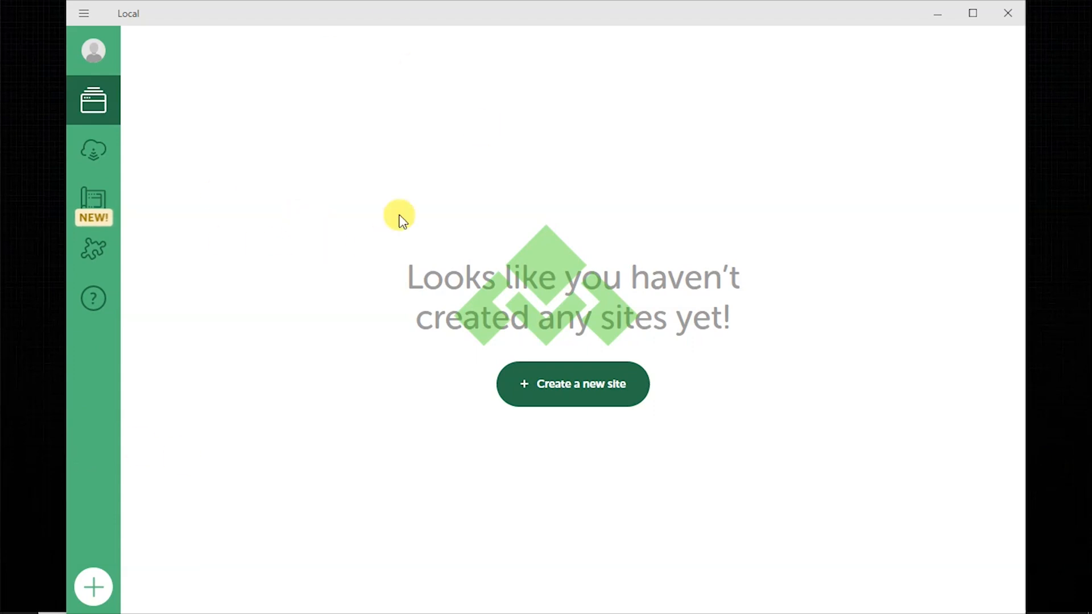
# Choose 'Create a new site', keep the brand-new site option and continue.
pyautogui.click(573, 398)
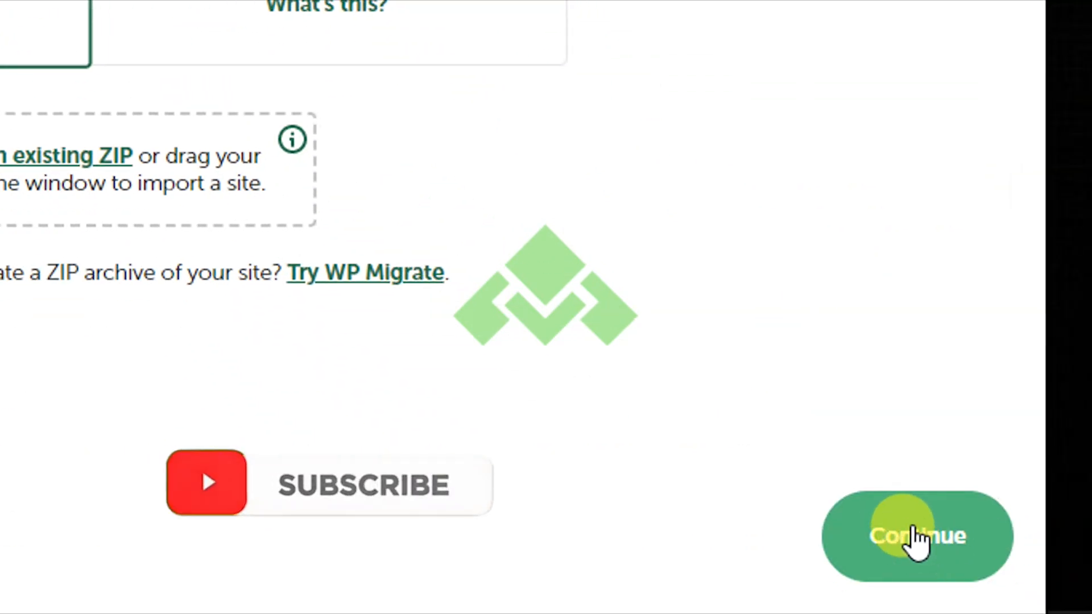
pyautogui.click(917, 537)
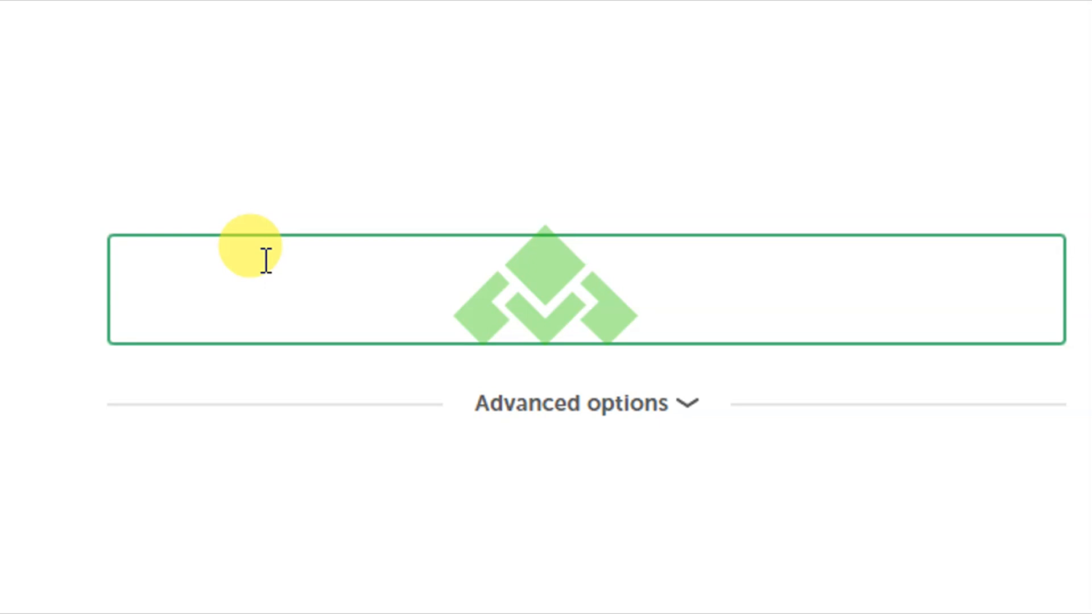
# Enter 'Cours WordPress' as the site name and expand Advanced options.
pyautogui.write('Cours ')
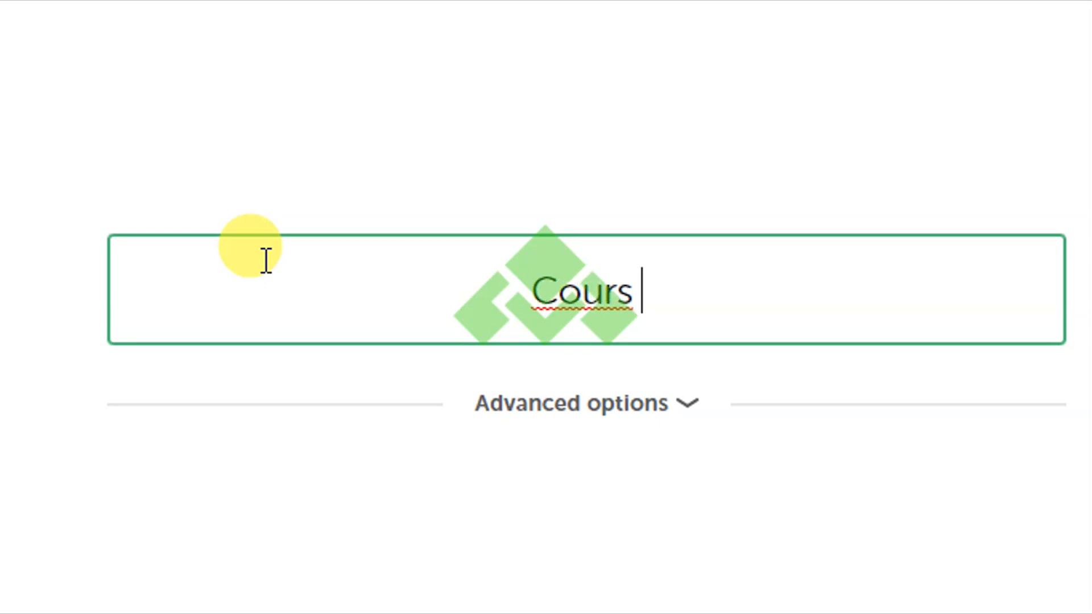
pyautogui.write('WordPres')
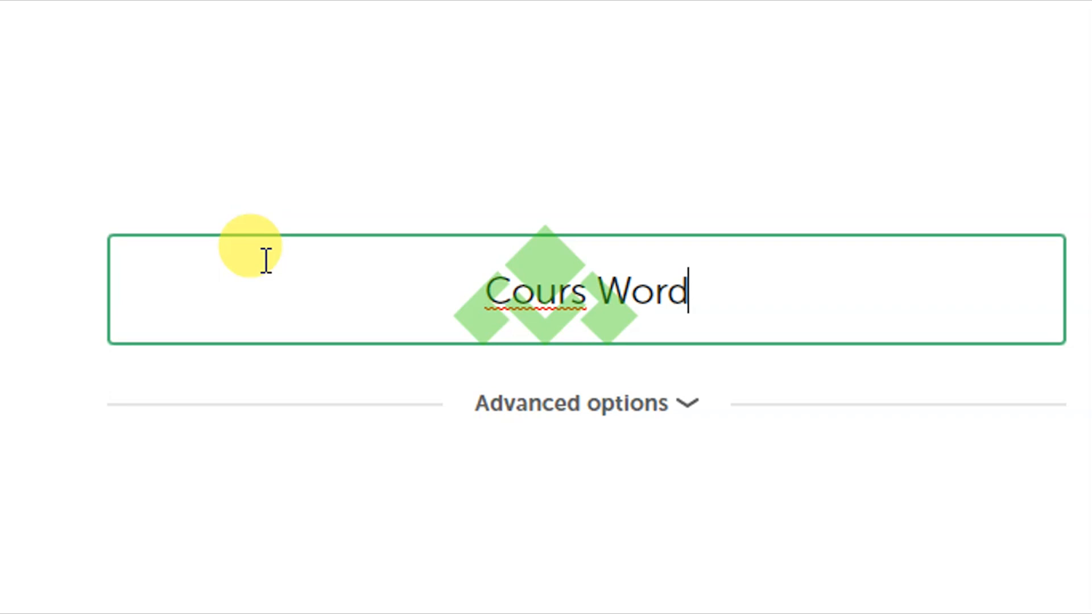
pyautogui.write('s')
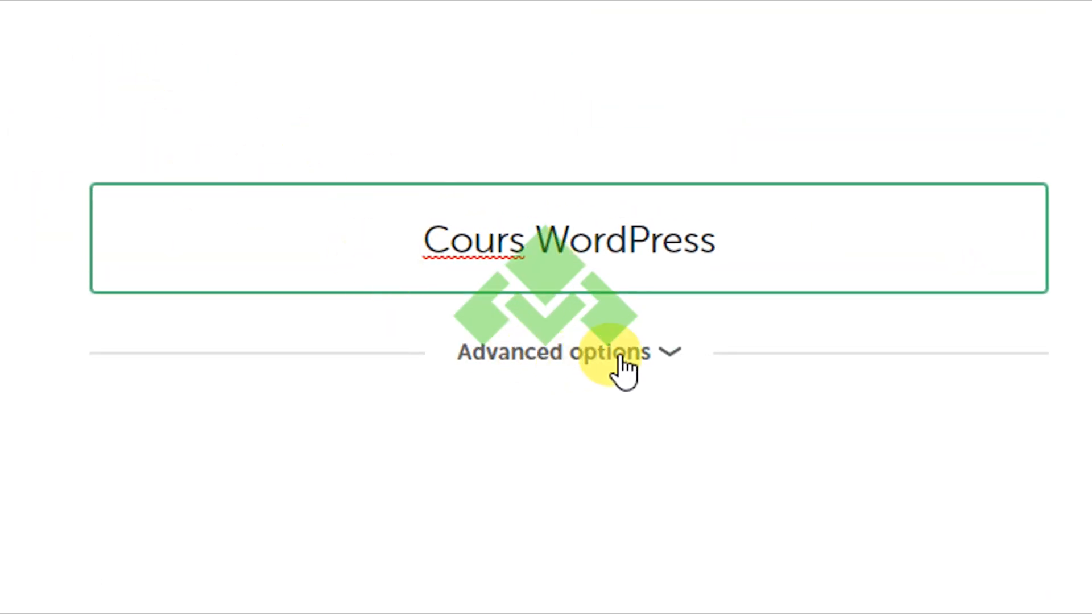
pyautogui.moveTo(414, 244); pyautogui.dragTo(720, 230)
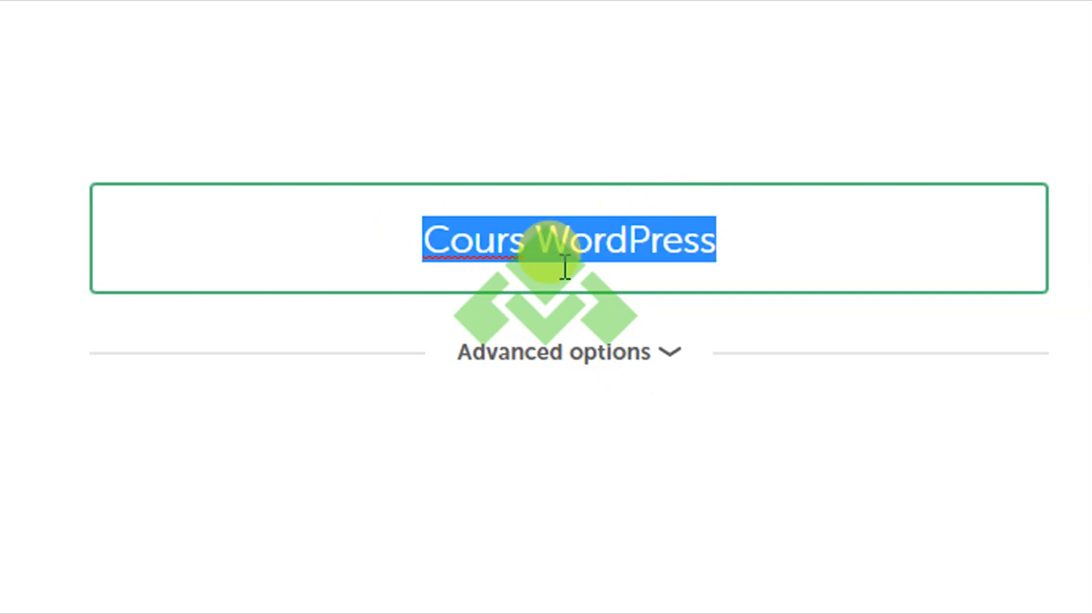
pyautogui.click(654, 353)
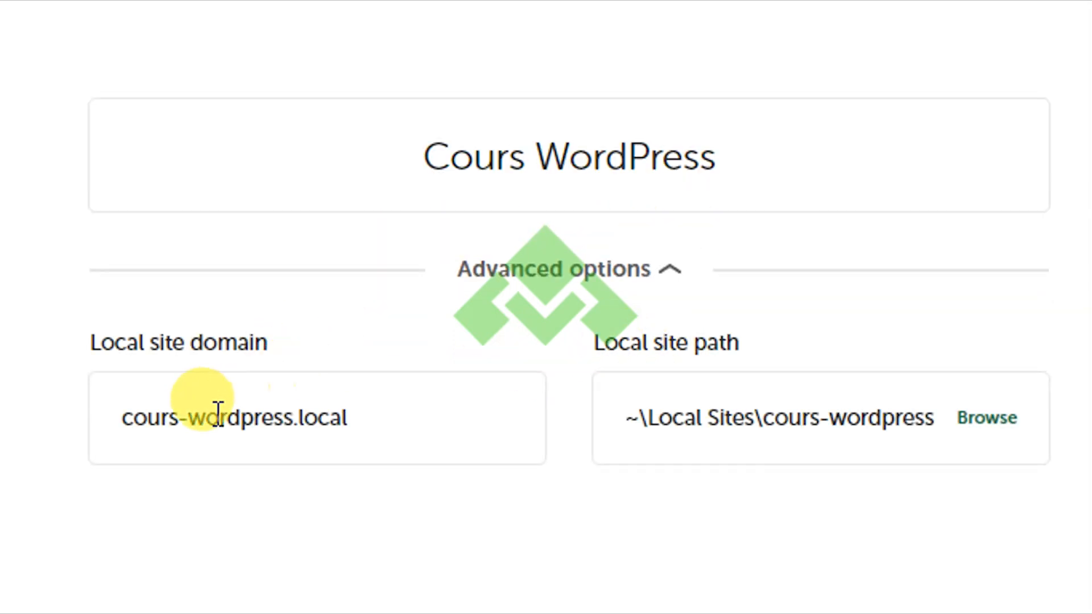
# Replace the domain's .local ending with .net to get cours-wordpress.net, then continue.
pyautogui.moveTo(122, 418); pyautogui.dragTo(347, 421)
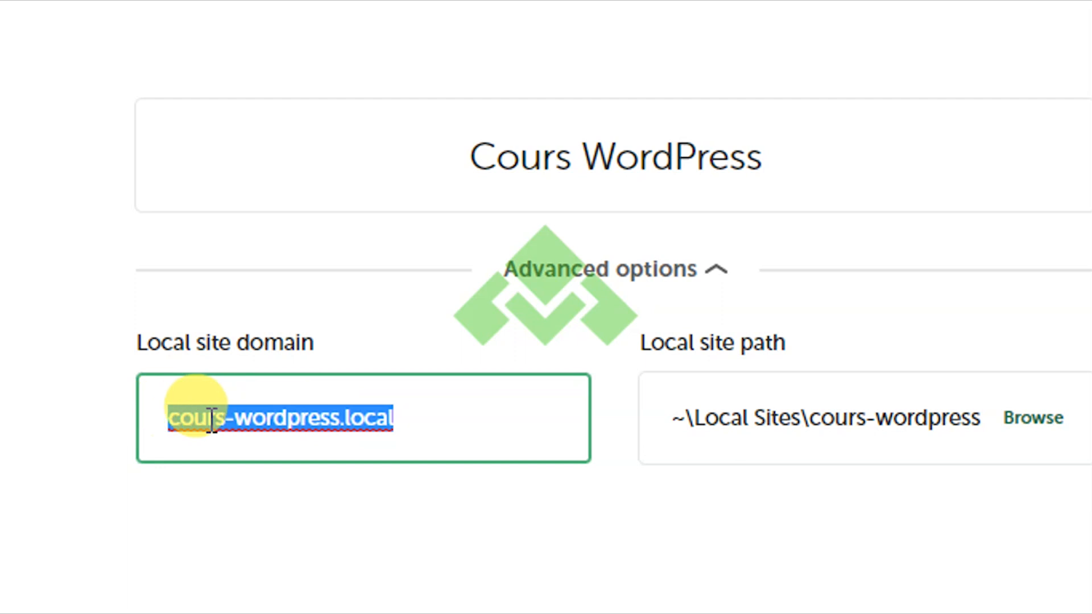
pyautogui.click(362, 422)
pyautogui.doubleClick(365, 421)
pyautogui.write('com')
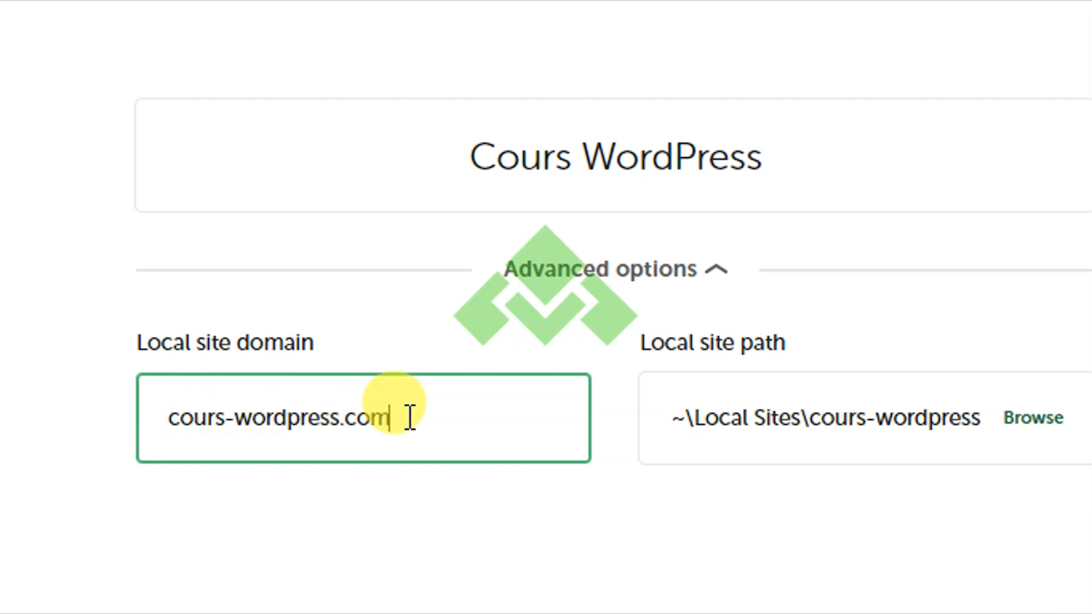
pyautogui.press('BackSpace')
pyautogui.press('BackSpace')
pyautogui.press('BackSpace')
pyautogui.write('net')
pyautogui.press('BackSpace')
pyautogui.press('BackSpace')
pyautogui.write('org')
pyautogui.press('BackSpace')
pyautogui.press('BackSpace')
pyautogui.press('BackSpace')
pyautogui.write('net')
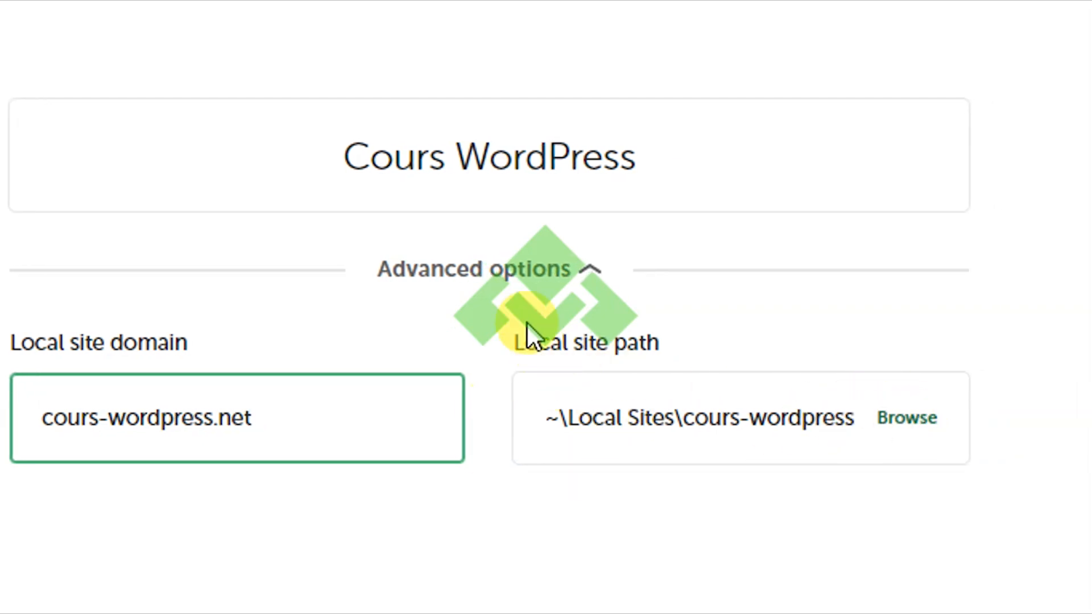
pyautogui.click(922, 495)
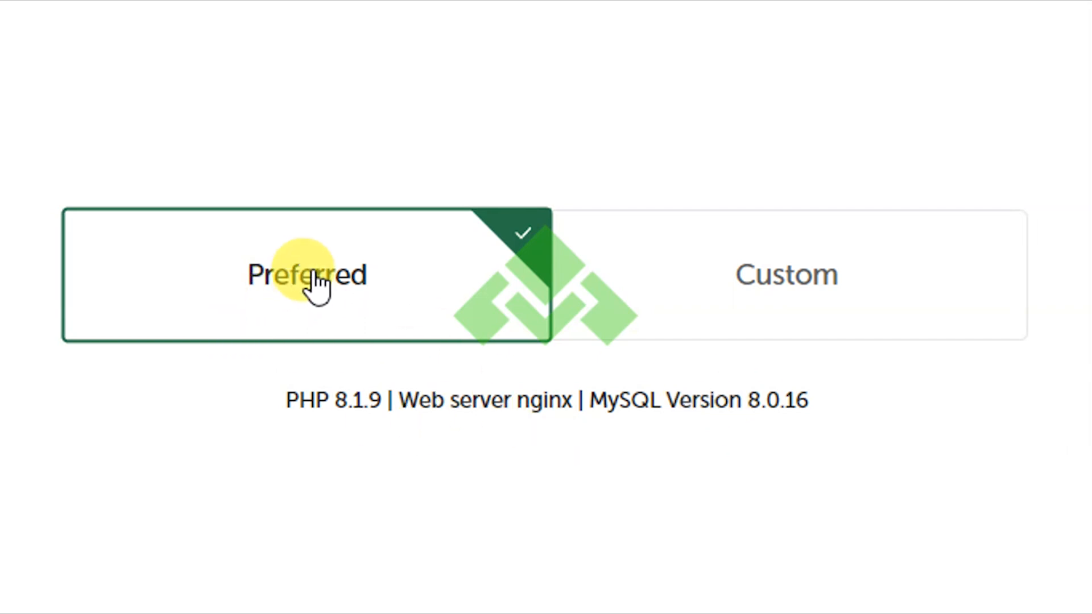
# Check the Custom PHP versions, then revert to Preferred: PHP 8.1.9, nginx, MySQL 8.0.16.
pyautogui.click(832, 273)
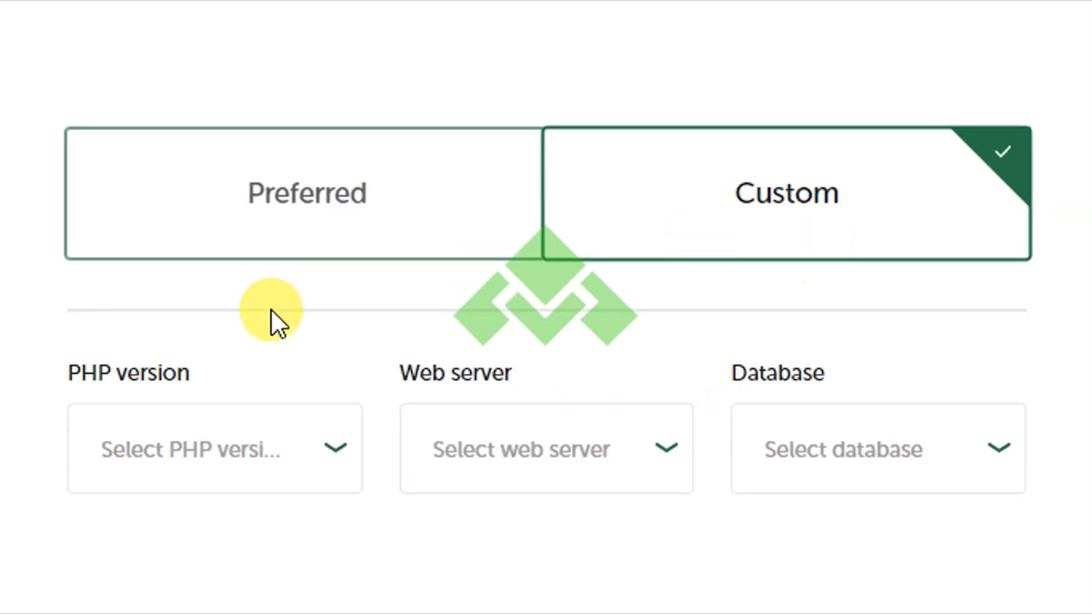
pyautogui.click(322, 447)
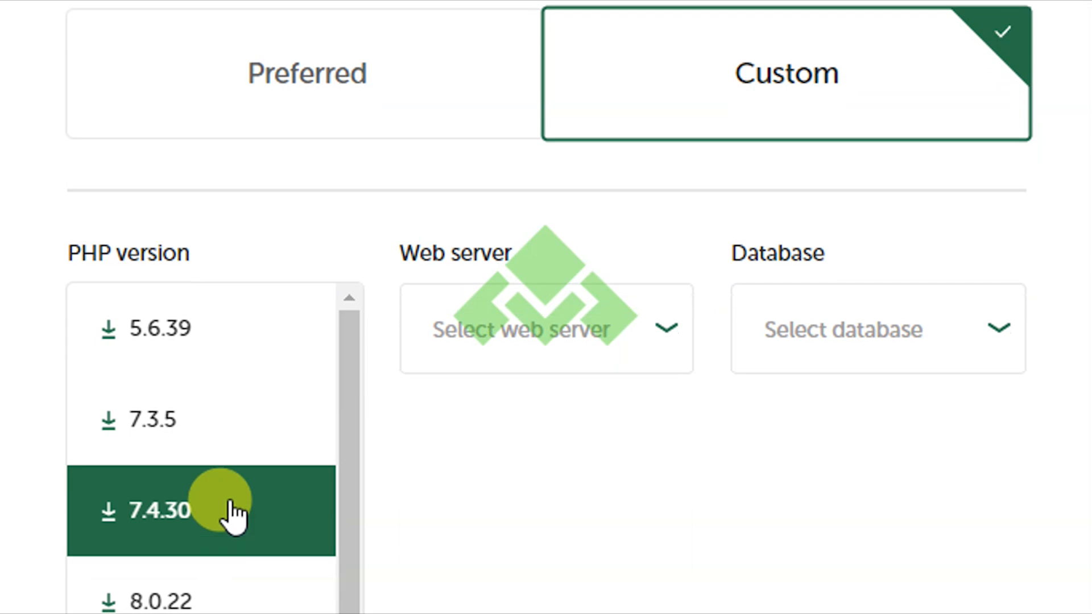
pyautogui.click(275, 119)
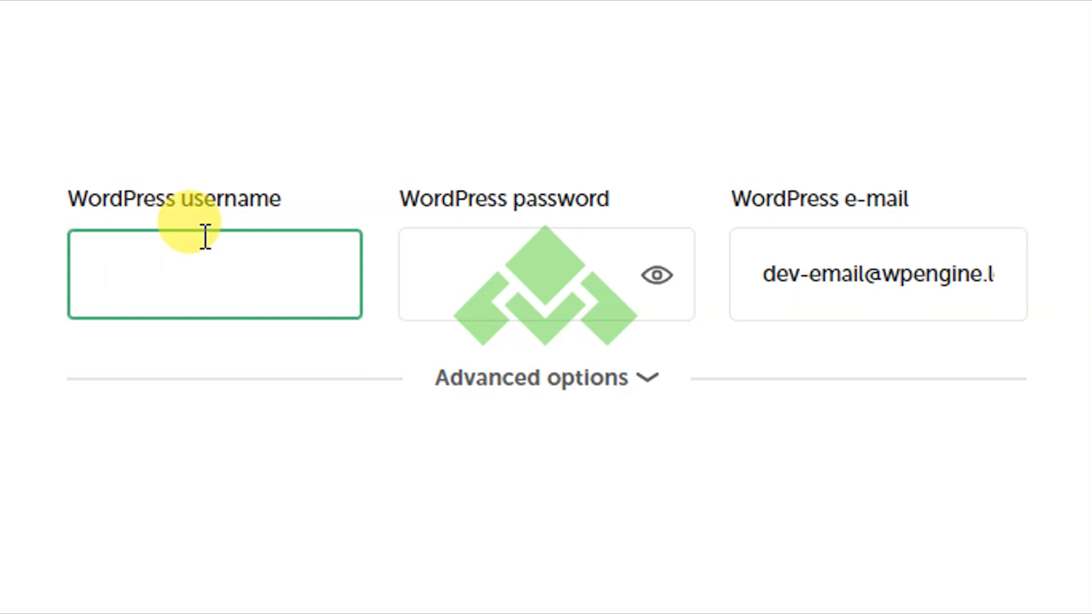
# Set the WordPress username to admin with a five-character password, checking it briefly.
pyautogui.write('admin')
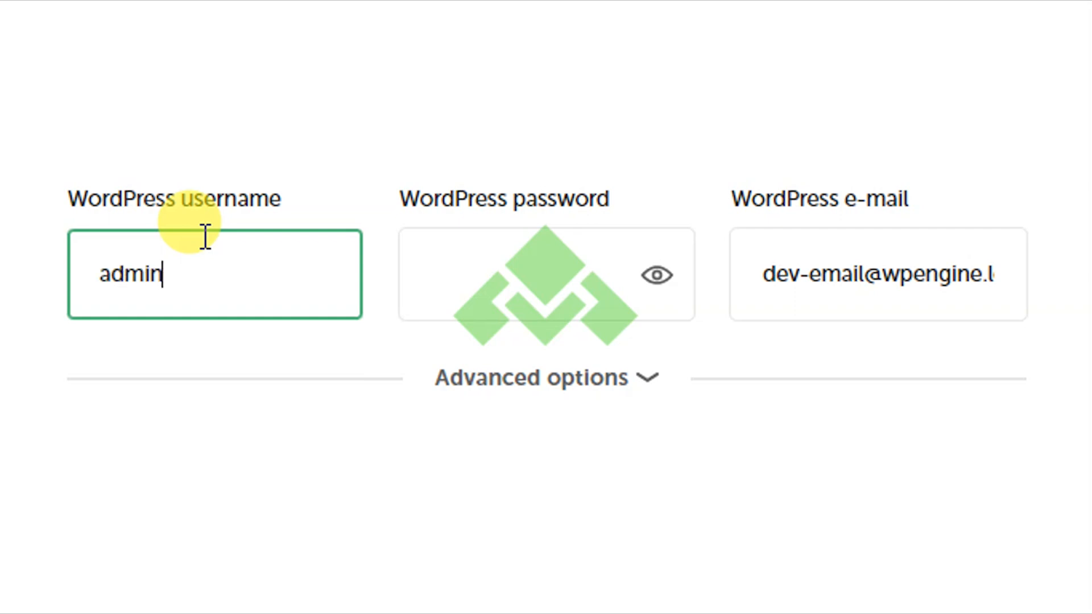
pyautogui.press('Tab')
pyautogui.write('•••••')
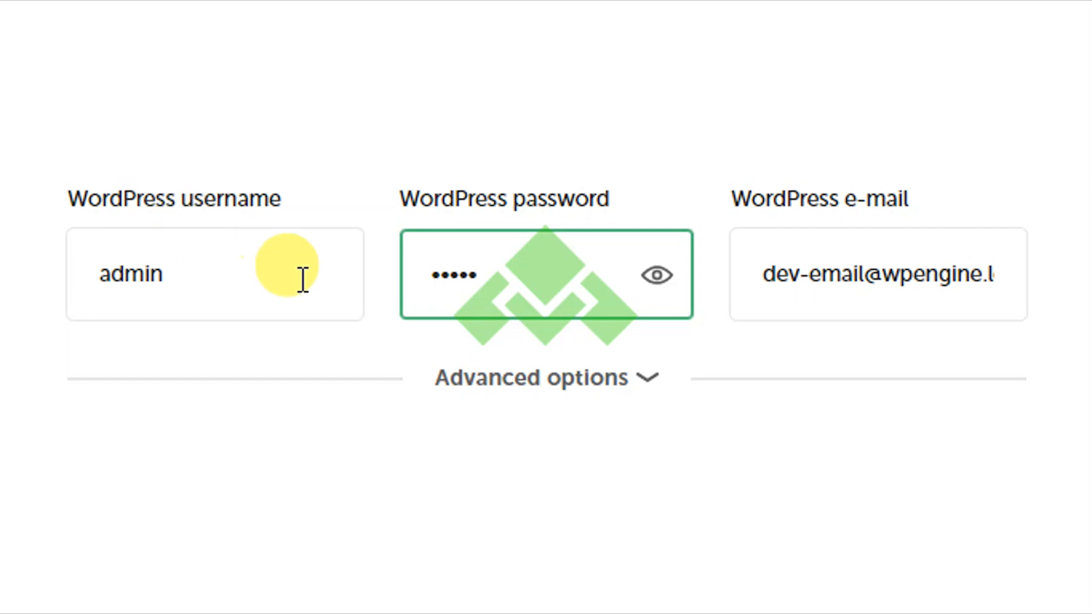
pyautogui.click(655, 285)
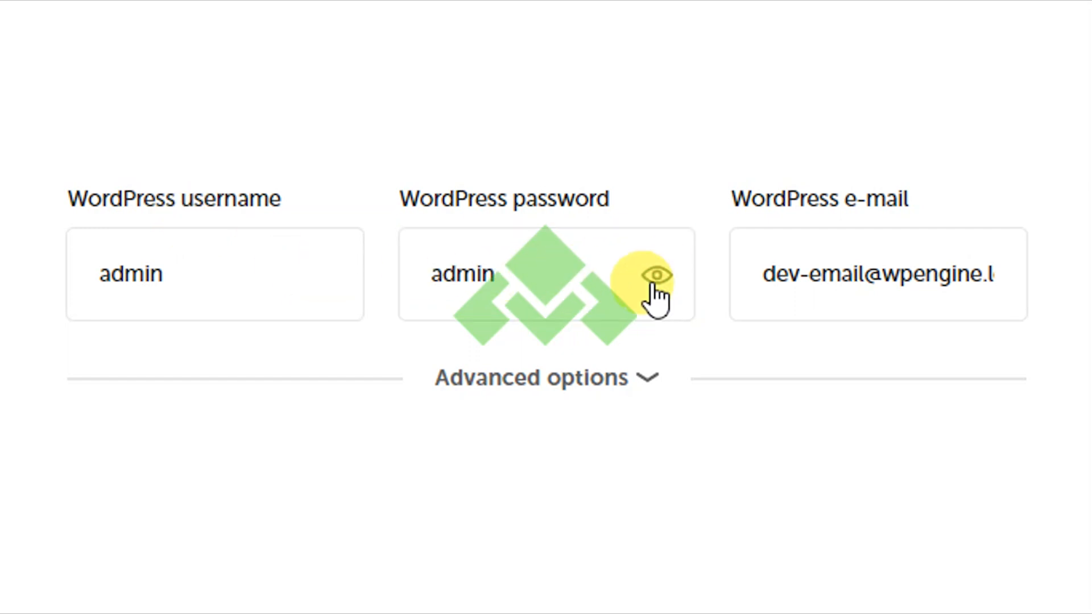
pyautogui.click(657, 285)
# Replace the default WordPress e-mail with the administrator's own Gmail address.
pyautogui.click(760, 283)
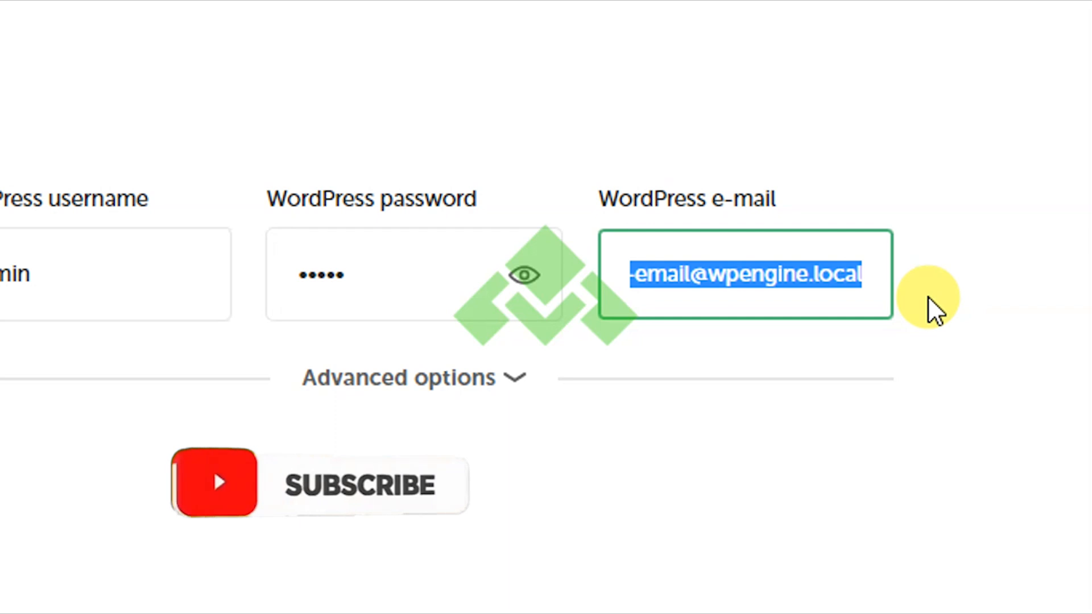
pyautogui.press('BackSpace')
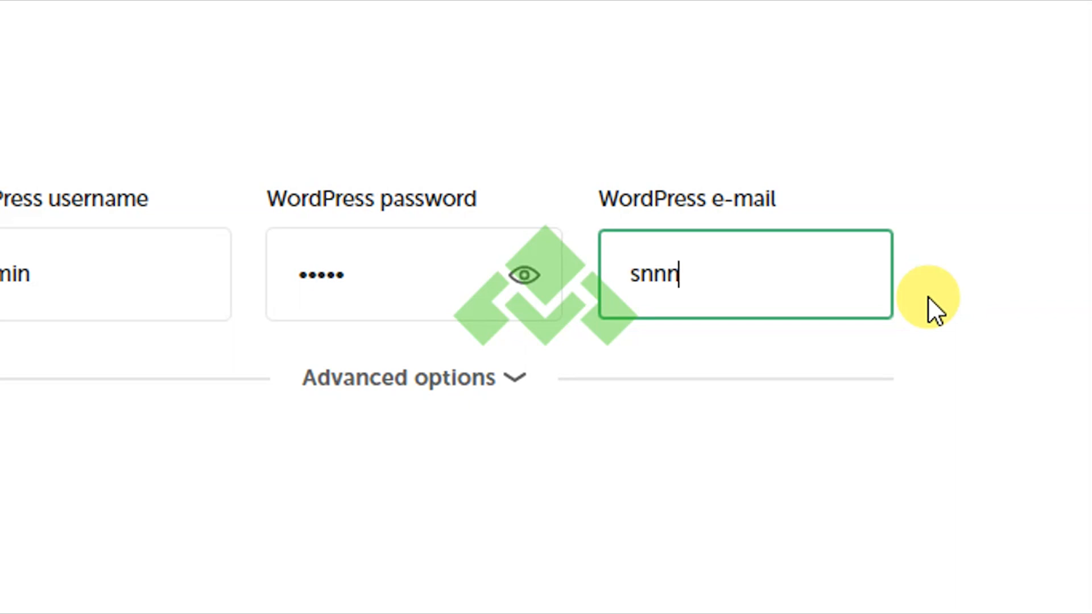
pyautogui.press('BackSpace')
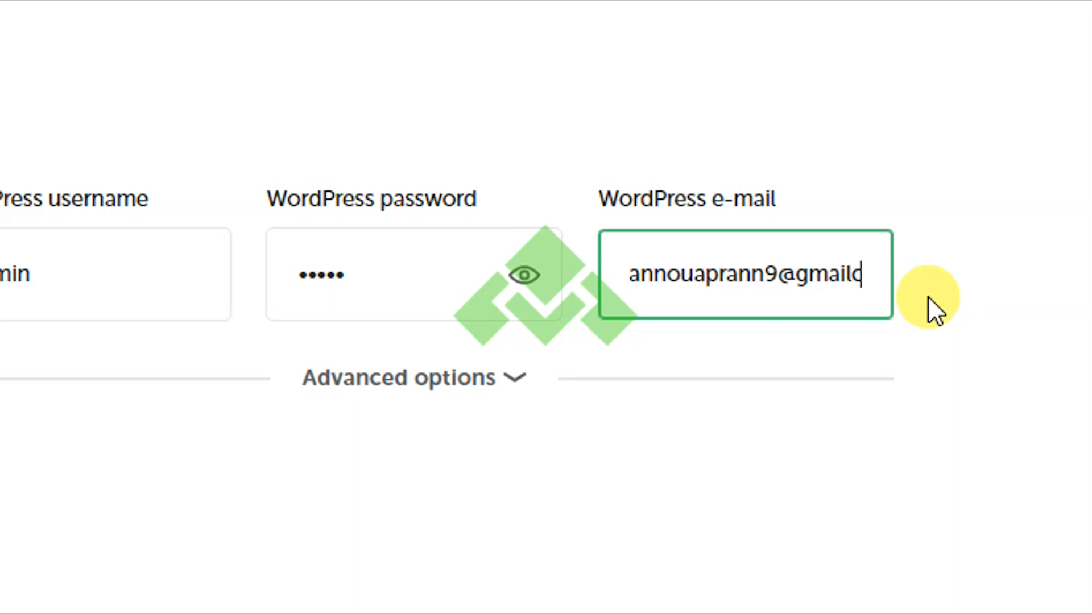
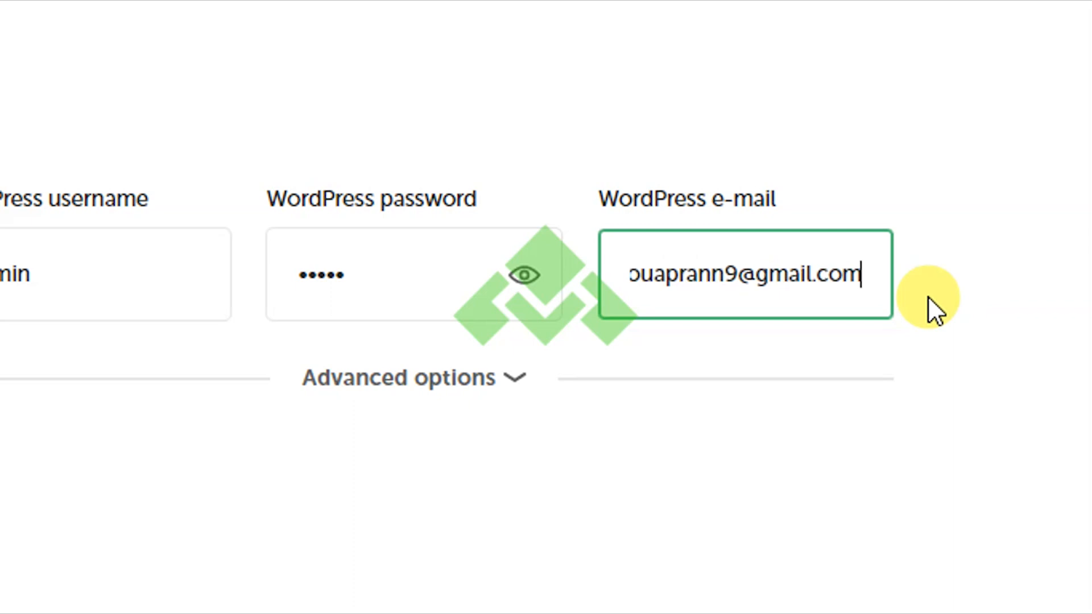
pyautogui.click(508, 414)
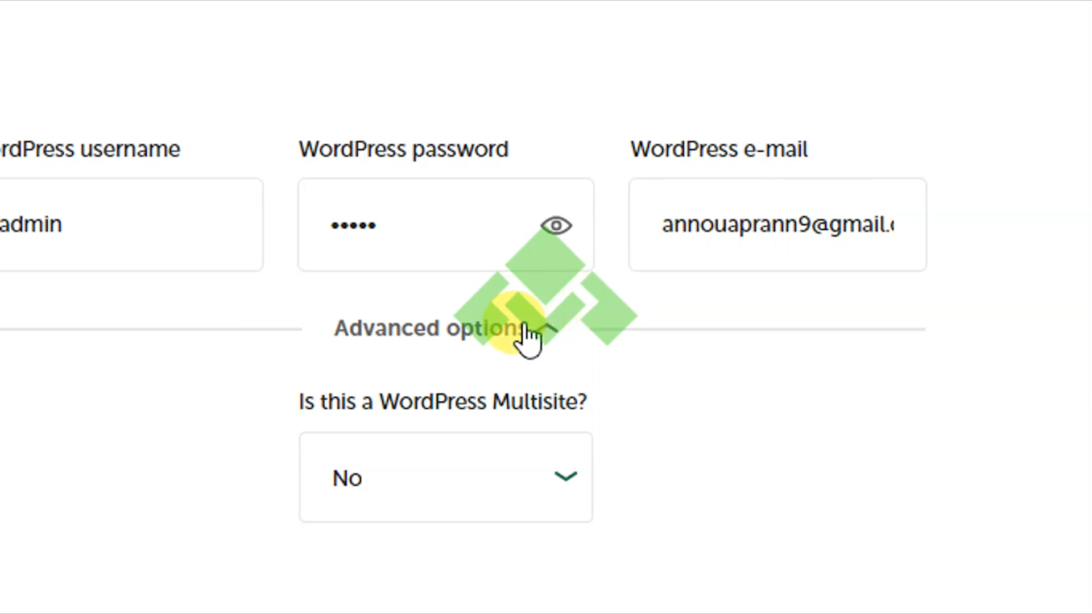
pyautogui.click(508, 341)
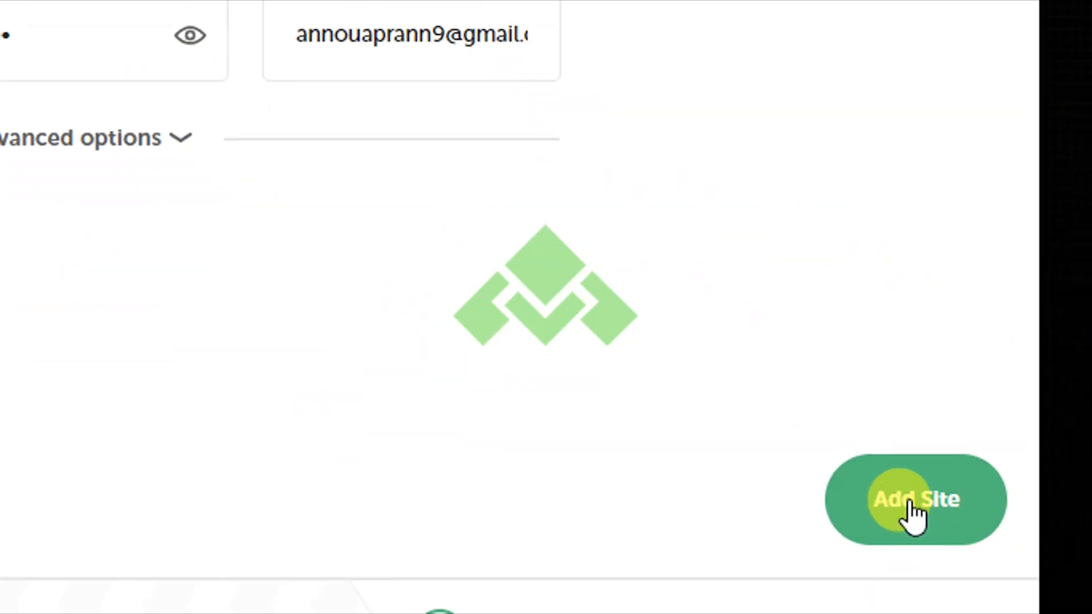
# Add the Cours WordPress site and allow Local and nginx.exe through Windows Security.
pyautogui.click(917, 517)
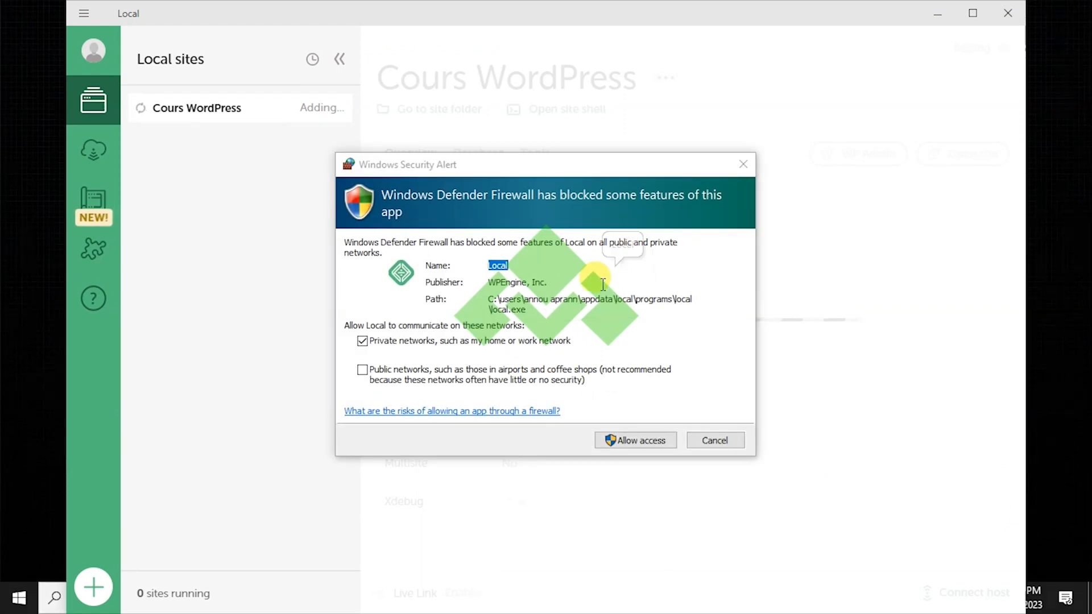
pyautogui.click(644, 435)
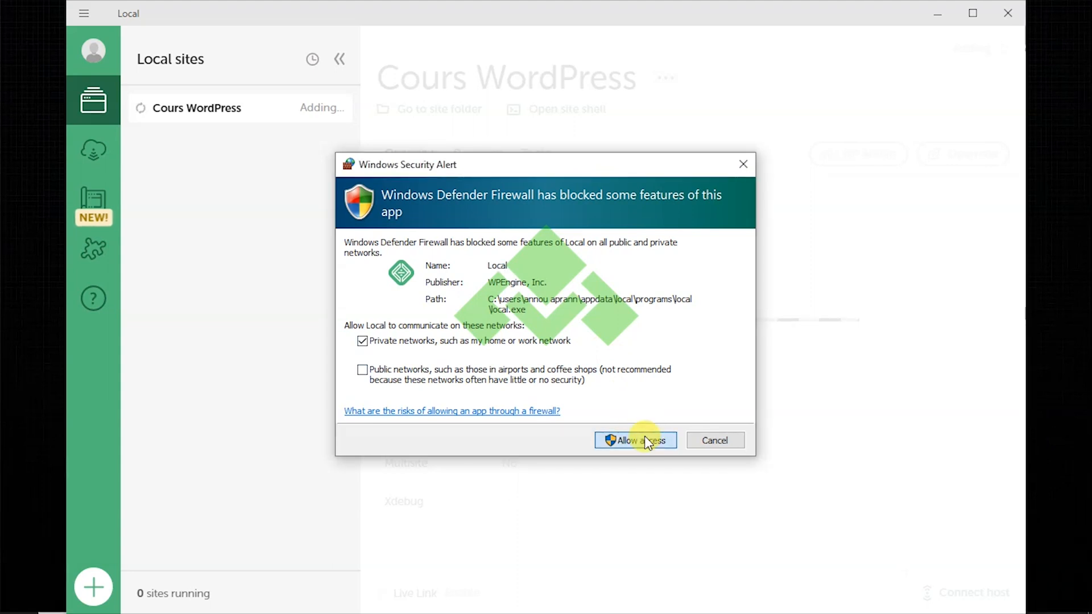
pyautogui.click(644, 438)
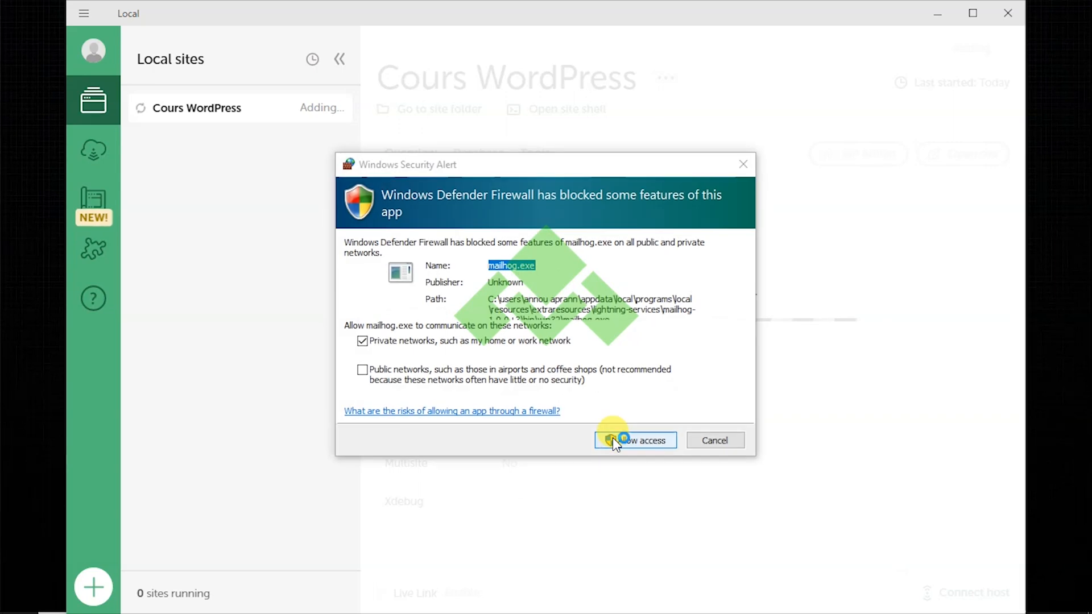
pyautogui.click(634, 441)
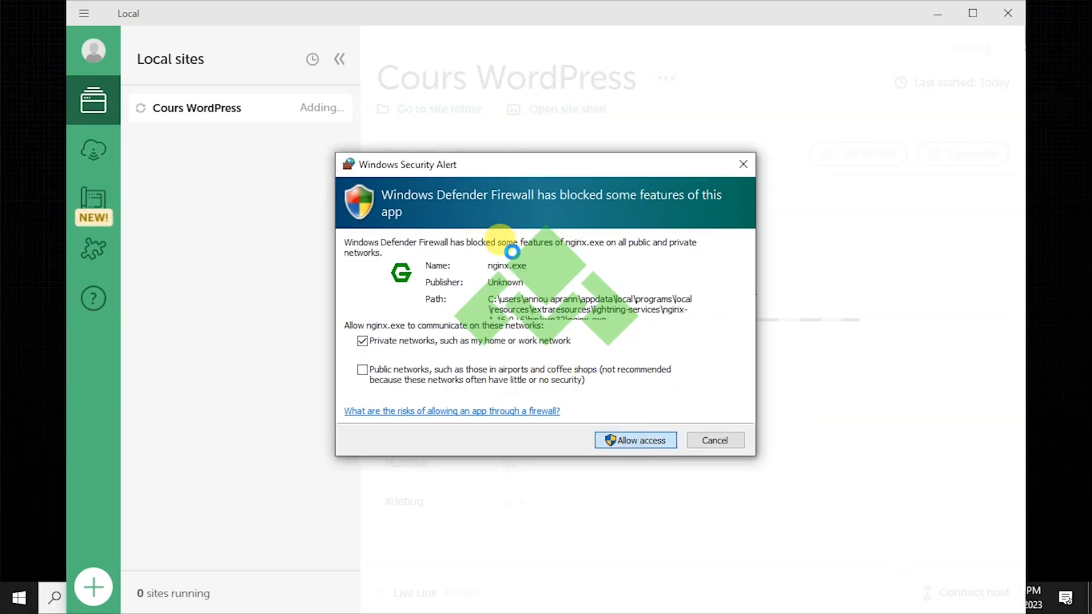
pyautogui.click(476, 262)
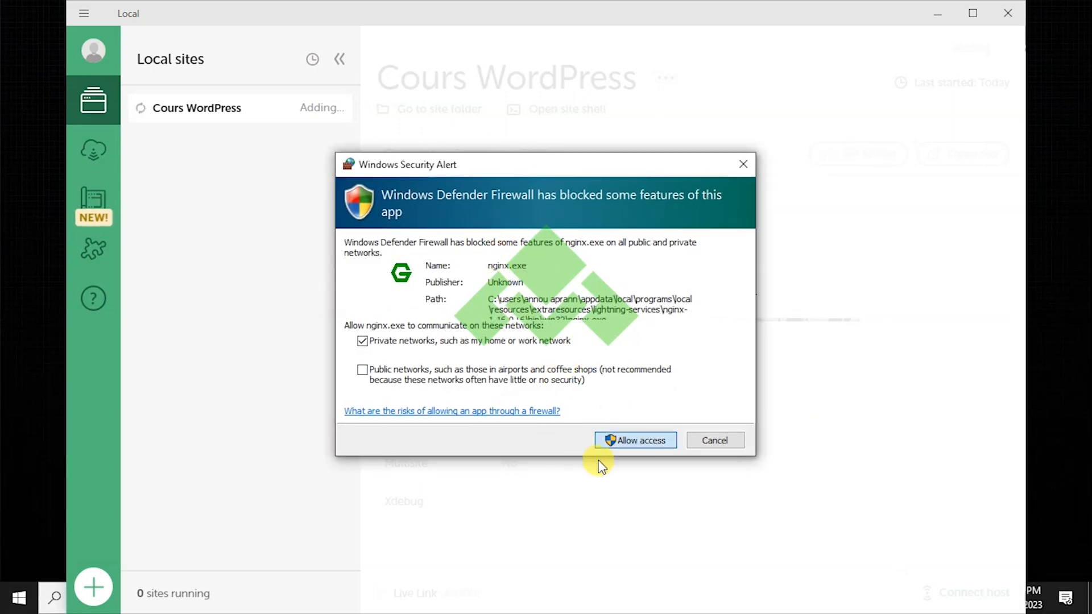
pyautogui.click(643, 439)
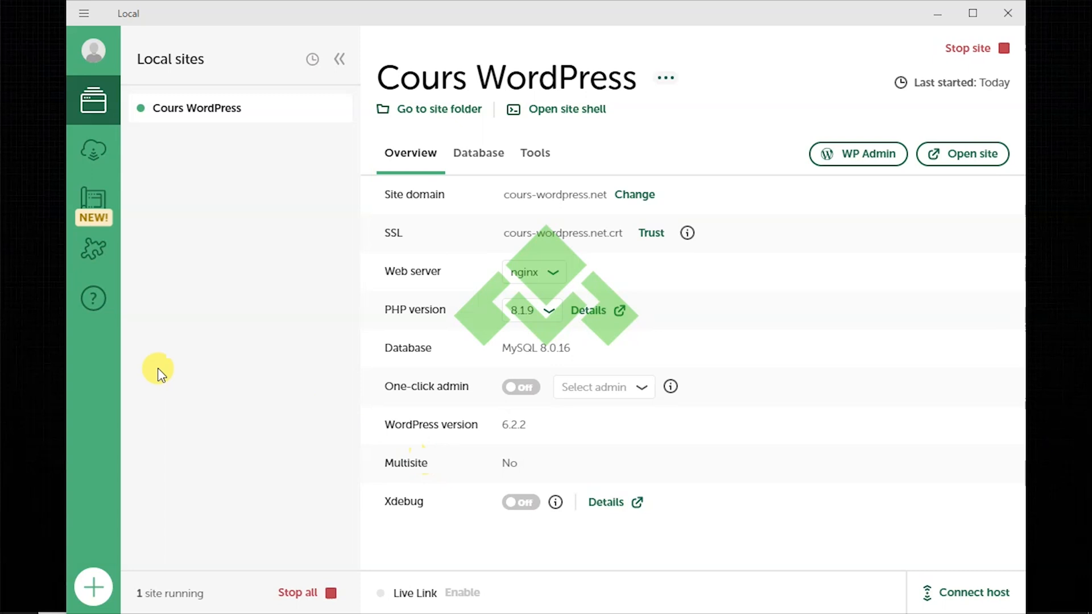
# Once provisioning finishes, open the running cours-wordpress.net site in the browser.
pyautogui.click(965, 155)
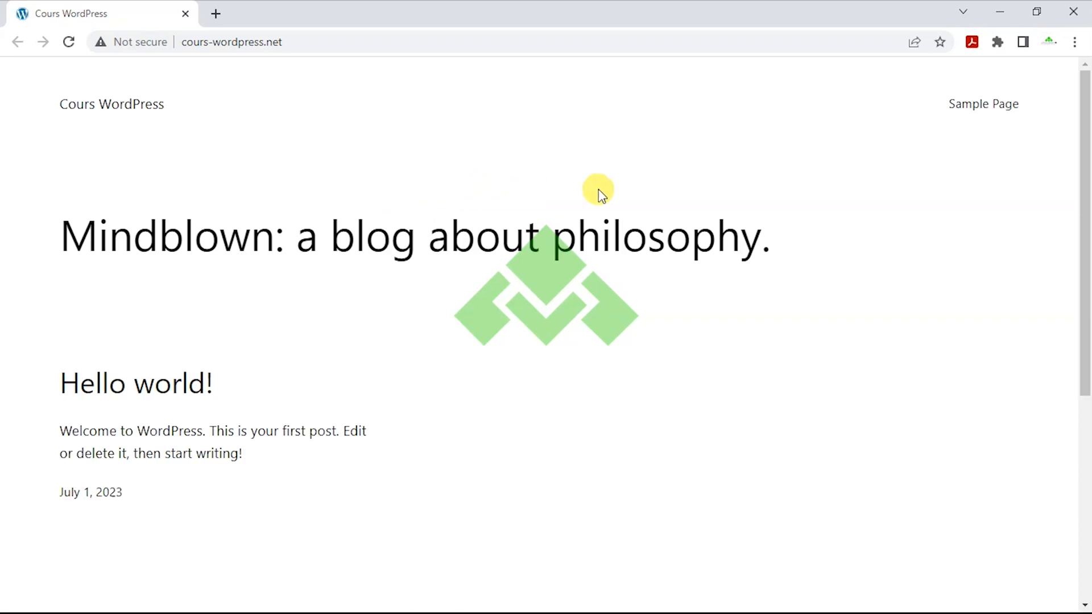
# Scroll the Cours WordPress blog page to the footer, then minimize Chrome back to Local.
pyautogui.scroll(-6, 602, 196)
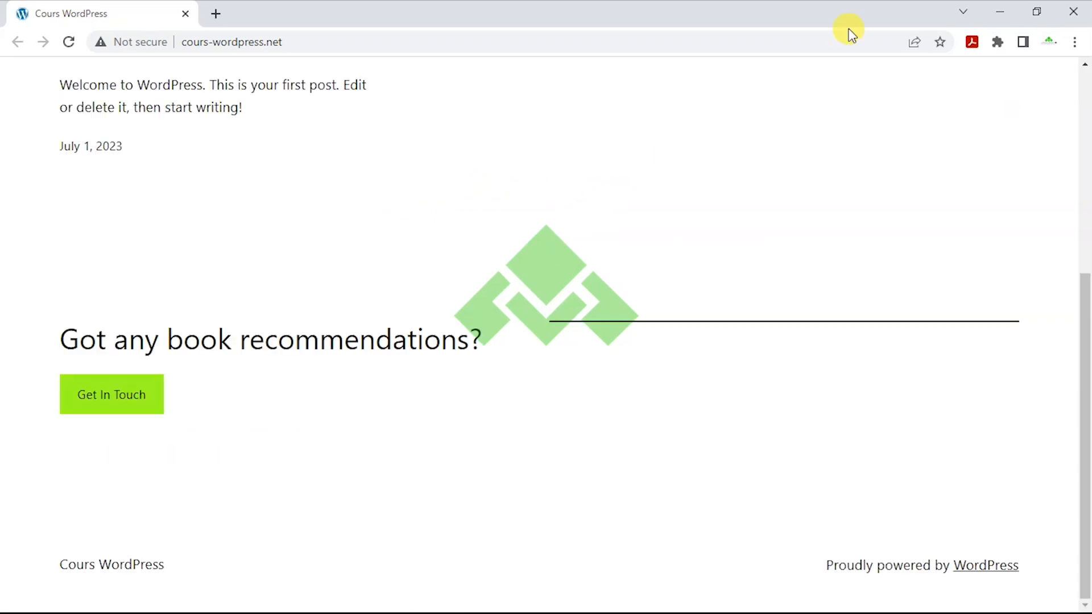
pyautogui.click(1000, 12)
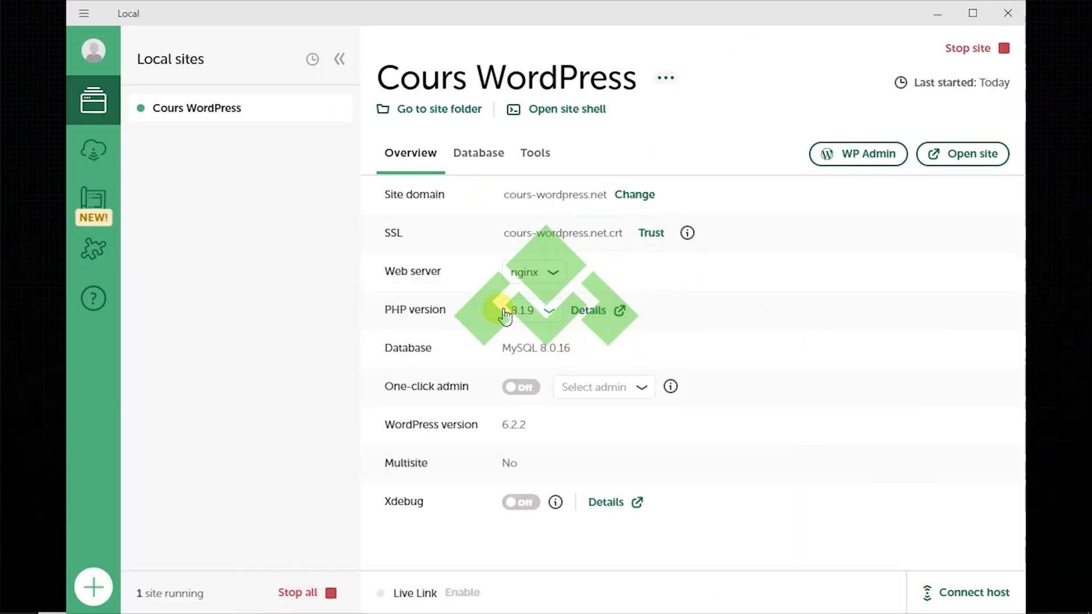